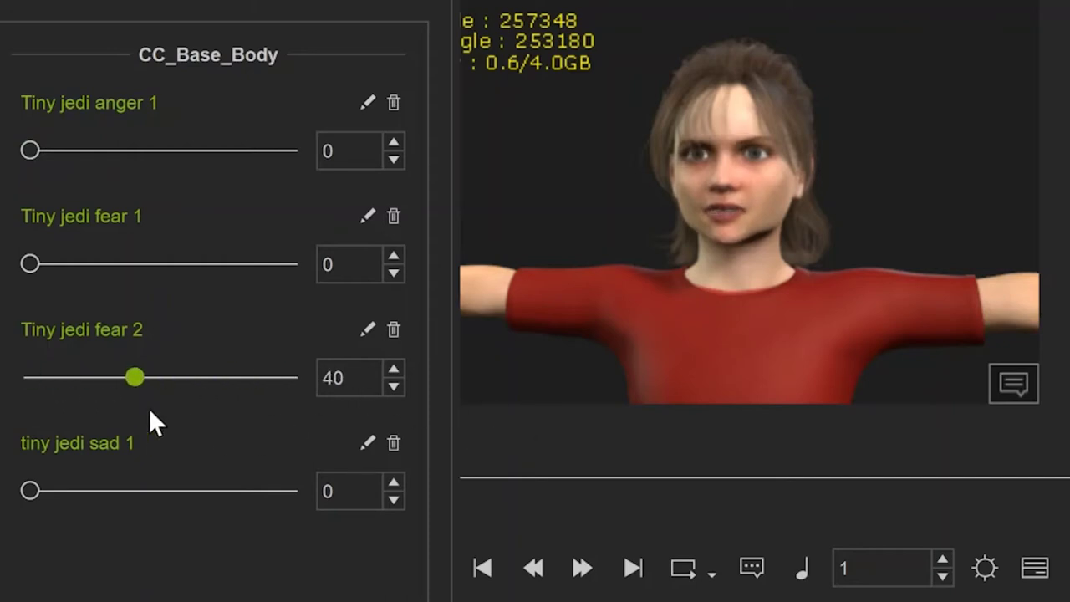
- Reset both Tiny jedi fear sliders to 0 and raise tiny jedi sad 1 to 100
mouse_move(30, 264)
mouse_down()
mouse_move(107, 262)
mouse_move(31, 264)
mouse_up()
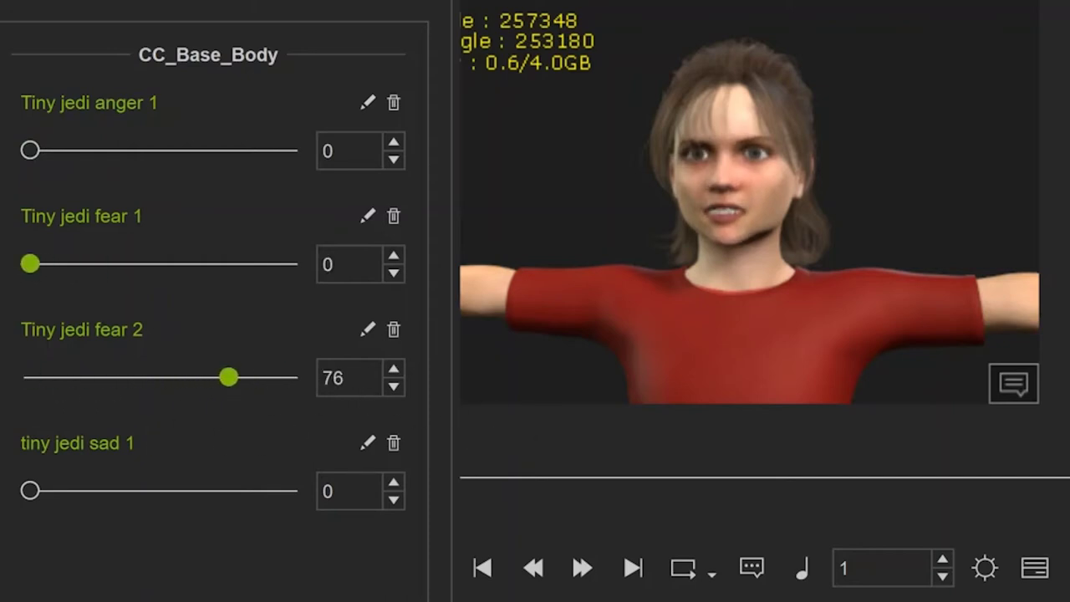
drag(228, 378, 30, 378)
drag(30, 491, 262, 490)
drag(347, 575, 17, 585)
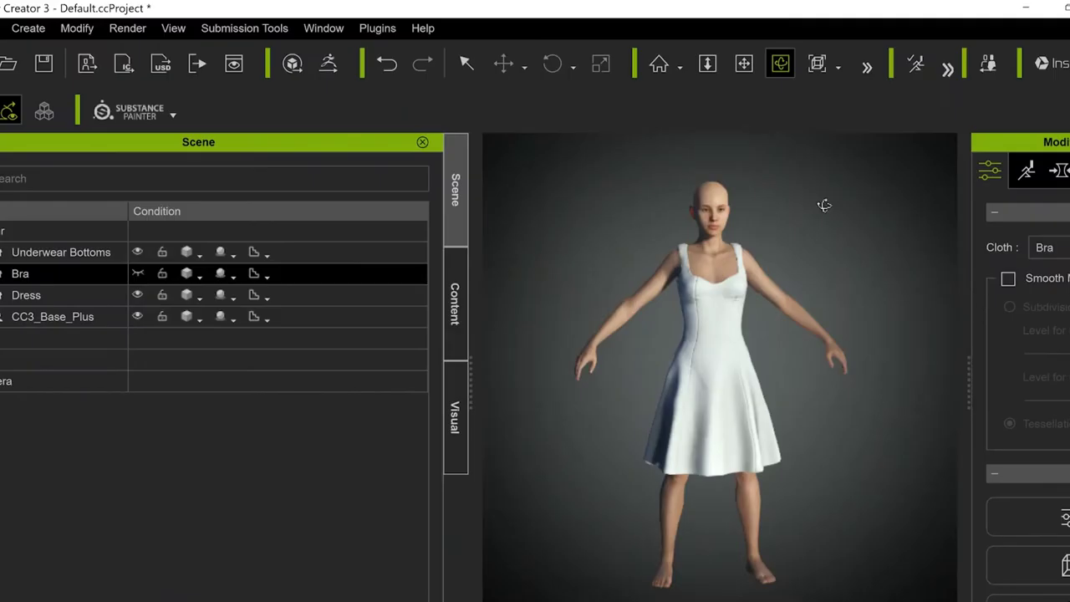
- In DAZ Studio, frame and zoom in on the Genesis 2 Female's head, then snap to a front view
click(1036, 14)
click(1037, 13)
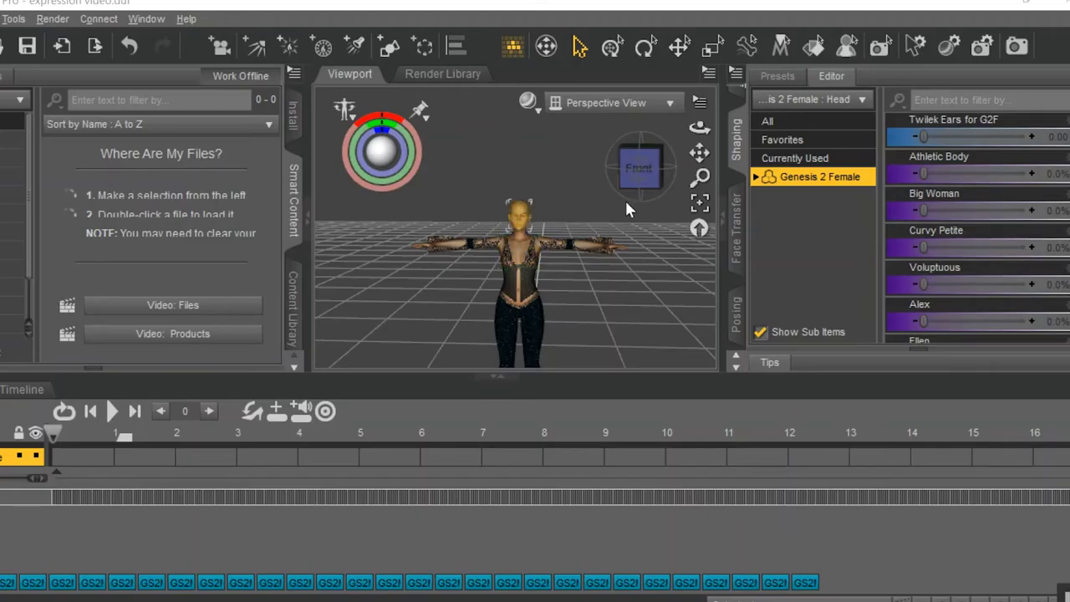
key(ctrl+f)
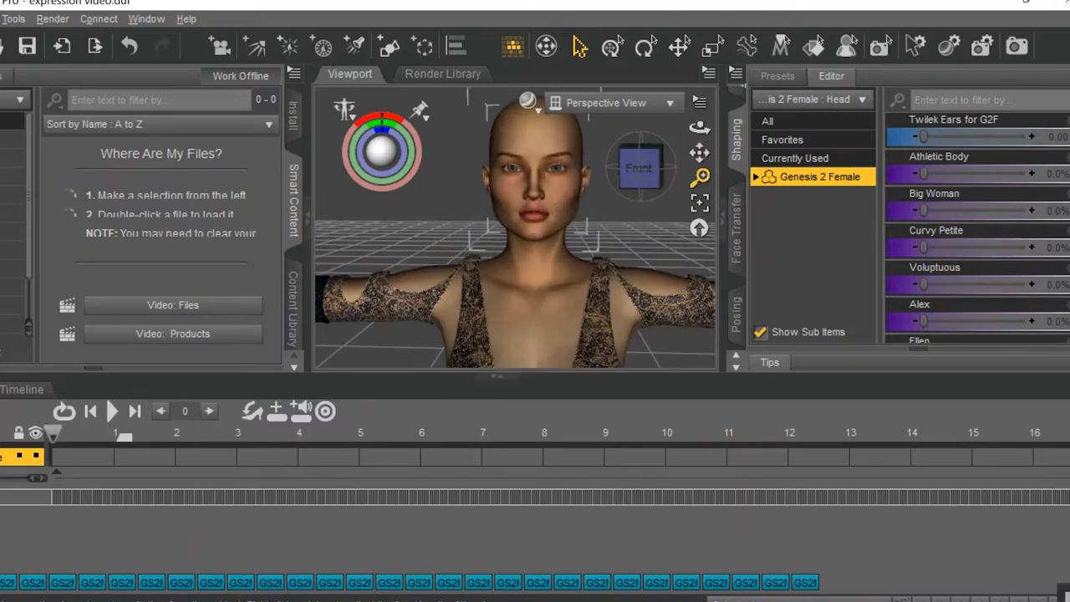
drag(699, 152, 687, 134)
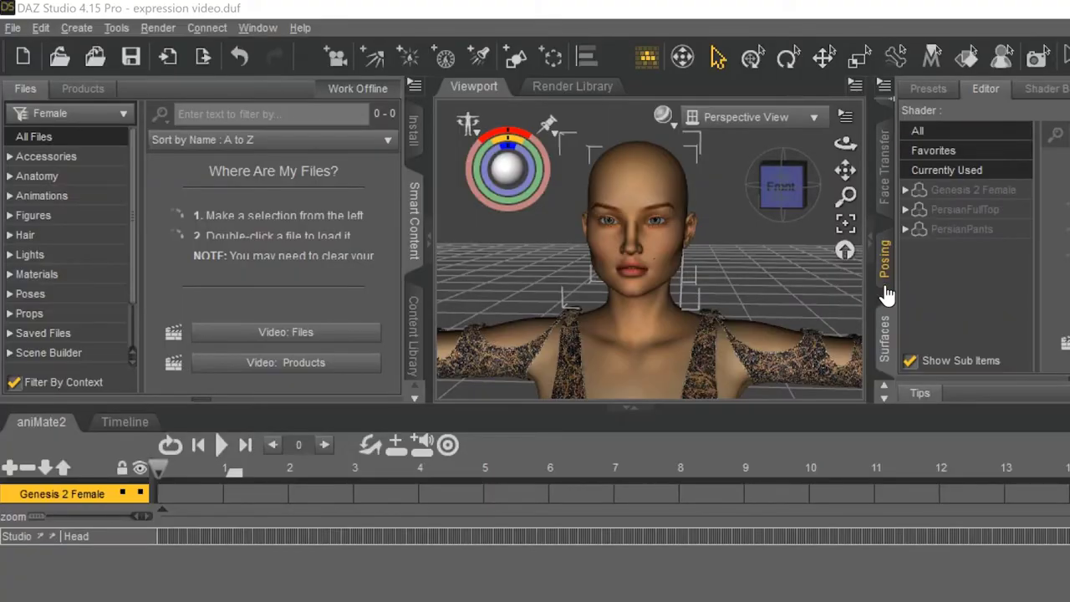
scroll(1003, 167, up, 1)
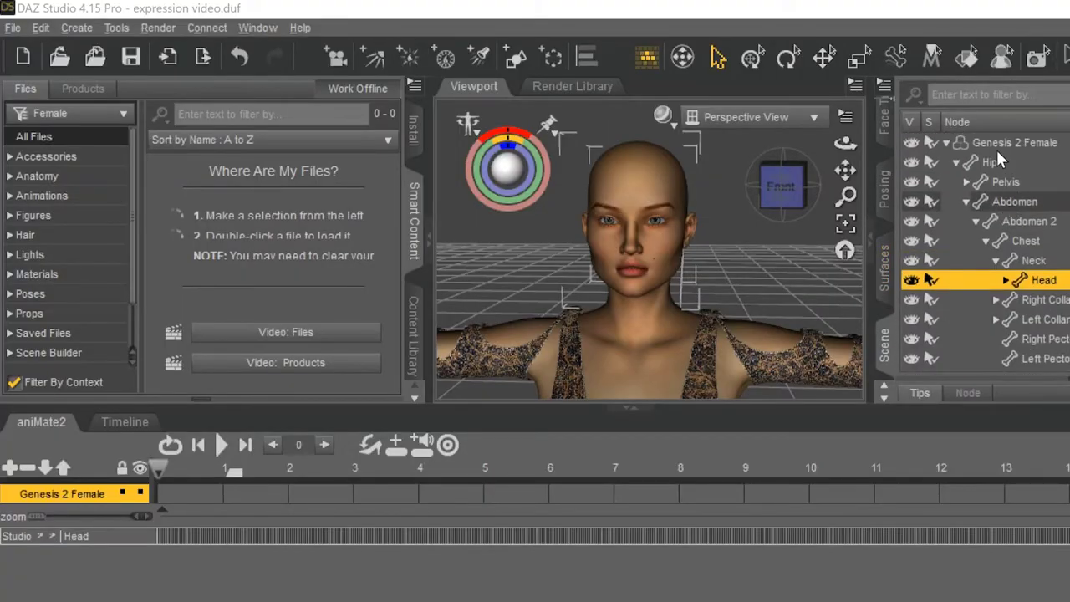
click(995, 142)
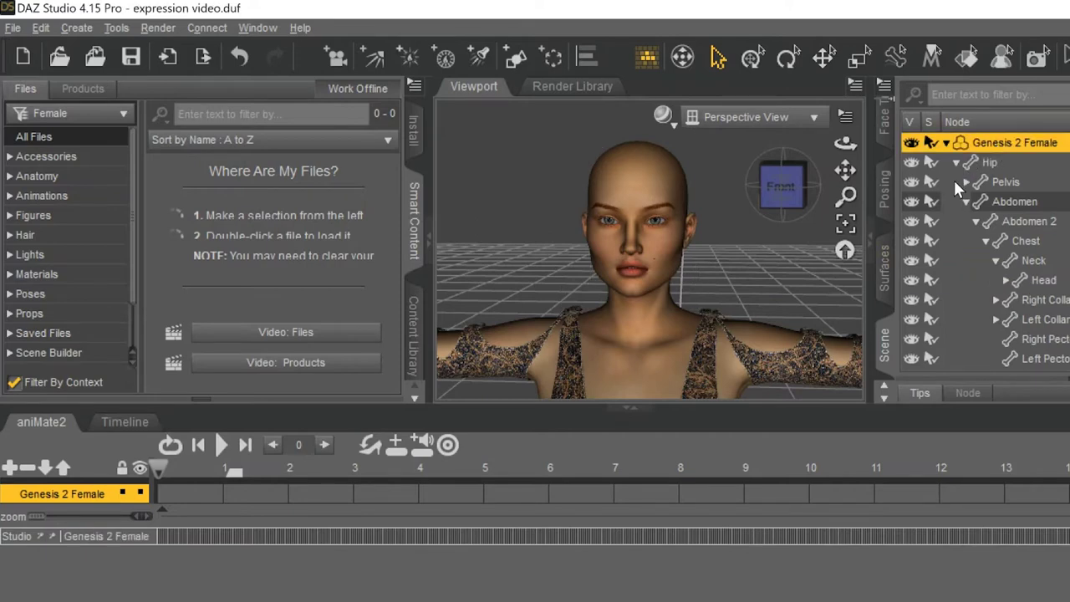
mouse_move(784, 186)
mouse_down()
mouse_move(749, 187)
mouse_move(784, 191)
mouse_up()
click(784, 187)
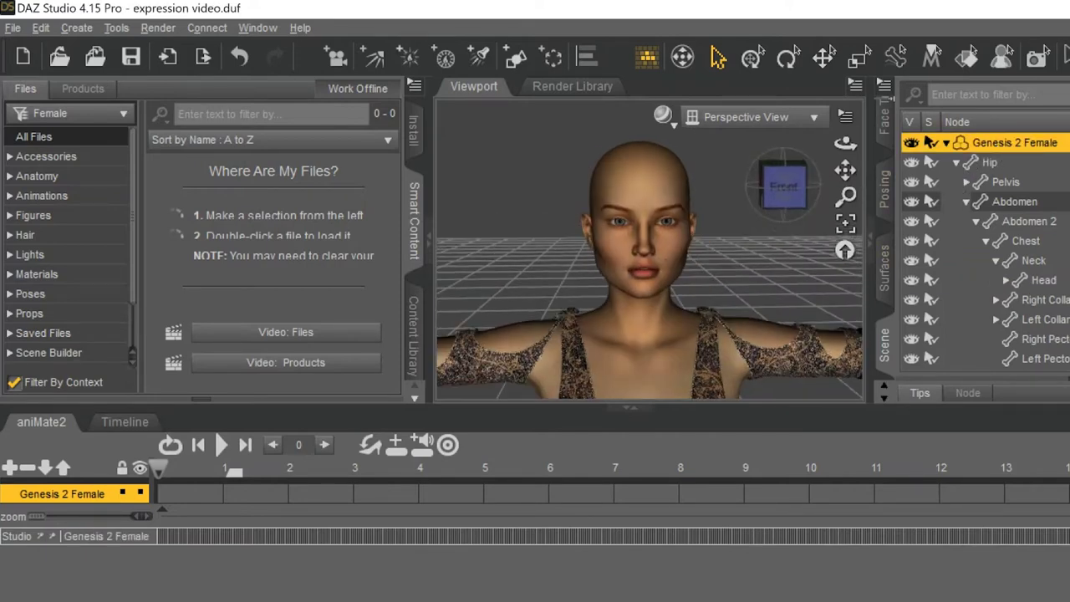
- Export the neutral figure as the FBX file 'emotions CC default'
click(13, 30)
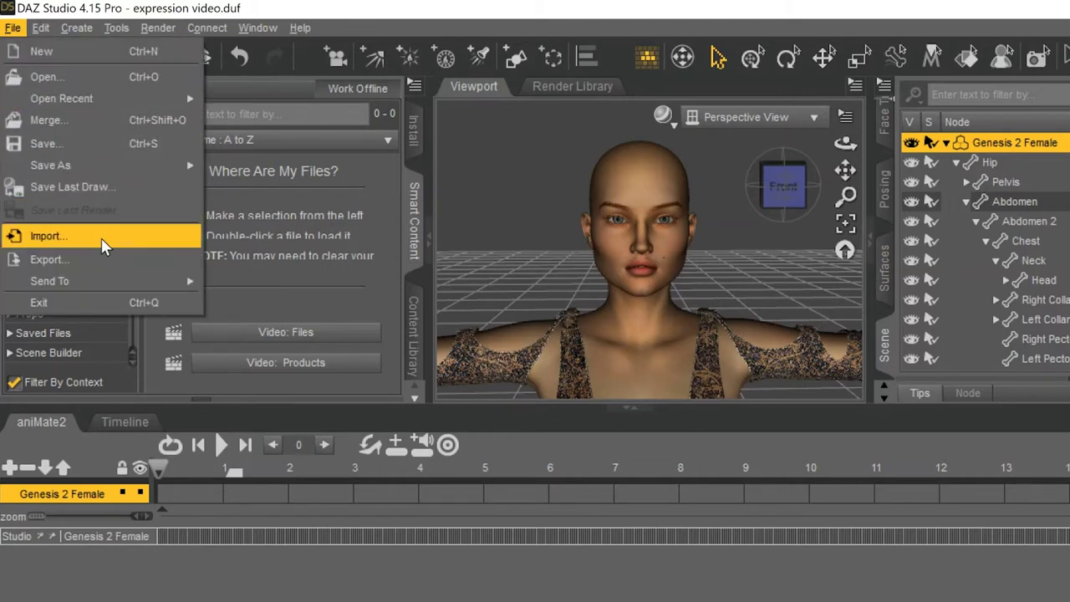
click(101, 263)
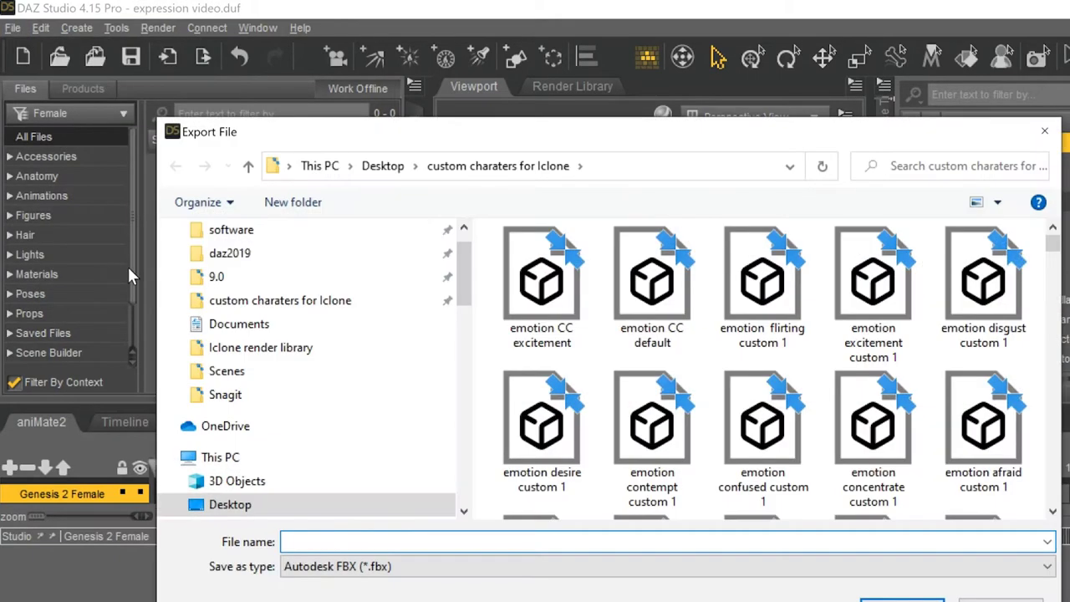
text(emotions CC default)
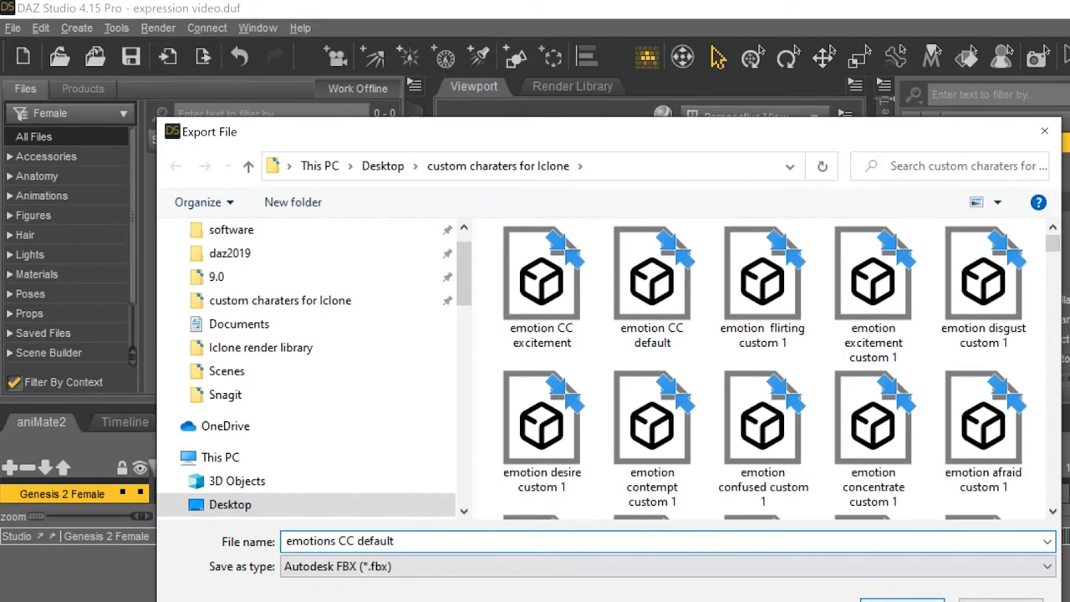
click(873, 599)
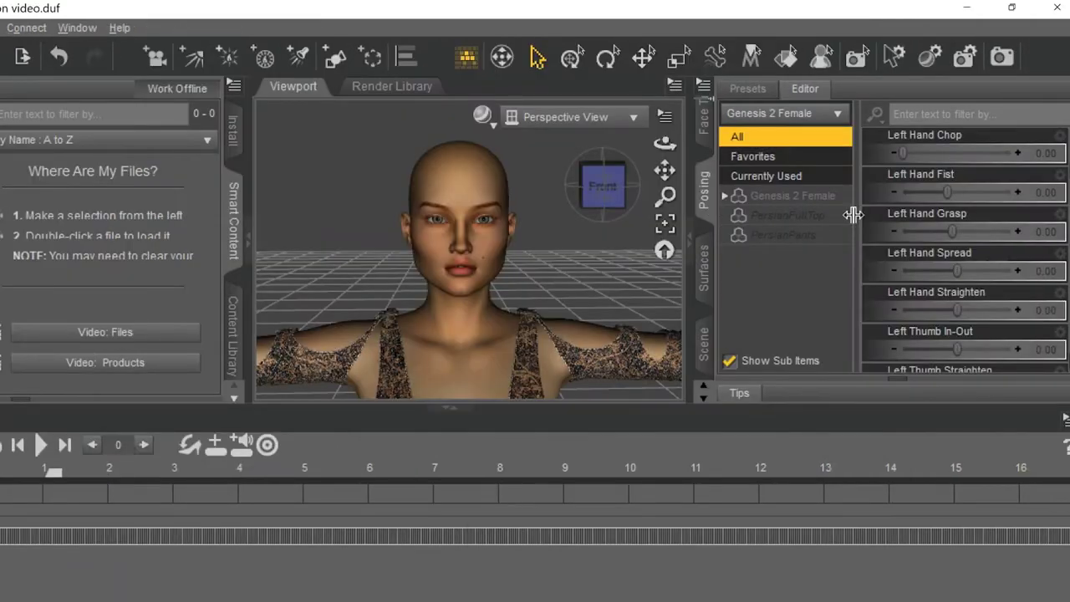
- Select the figure's head and set its Excitement expression to 1.00
click(978, 261)
click(498, 186)
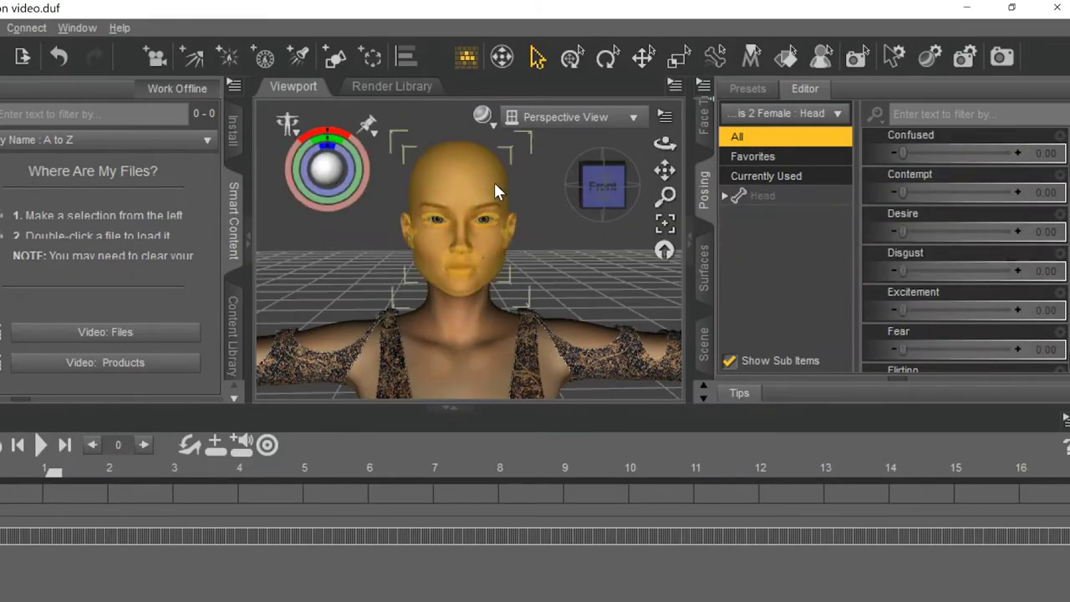
click(979, 264)
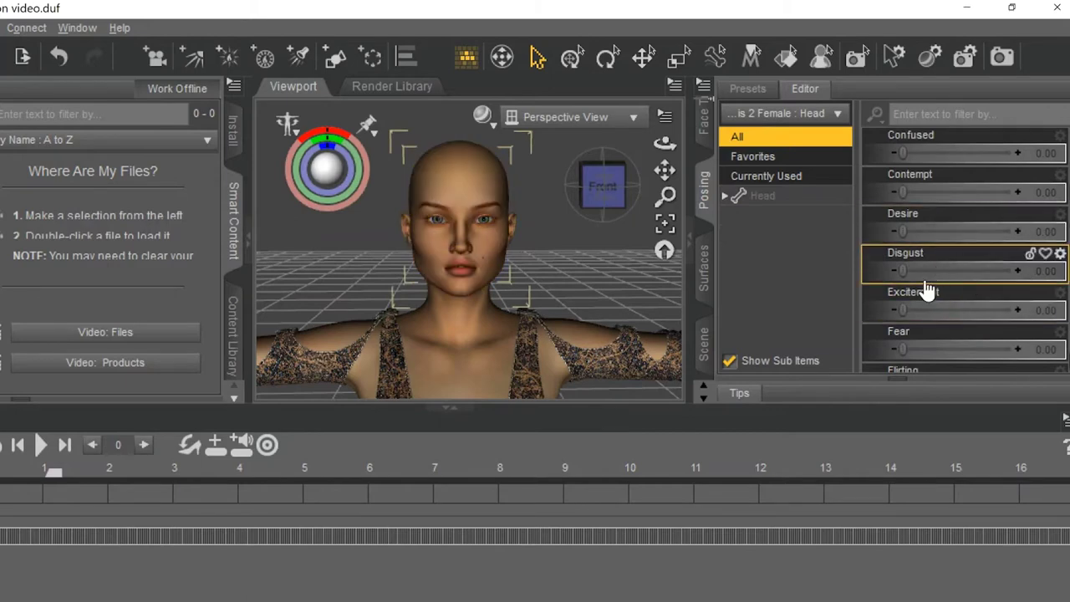
drag(899, 314, 1017, 311)
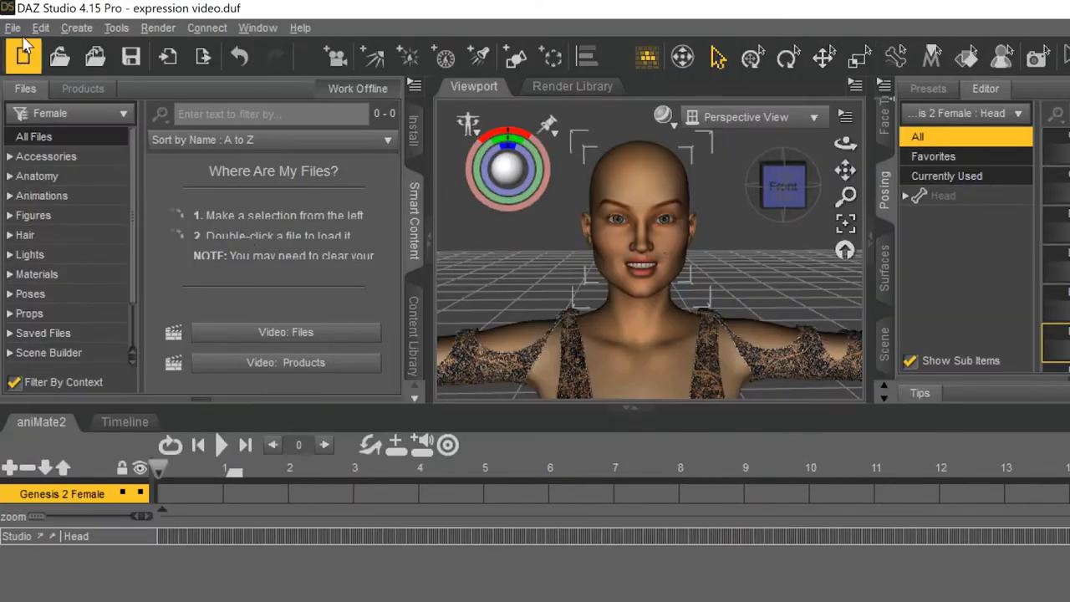
click(11, 30)
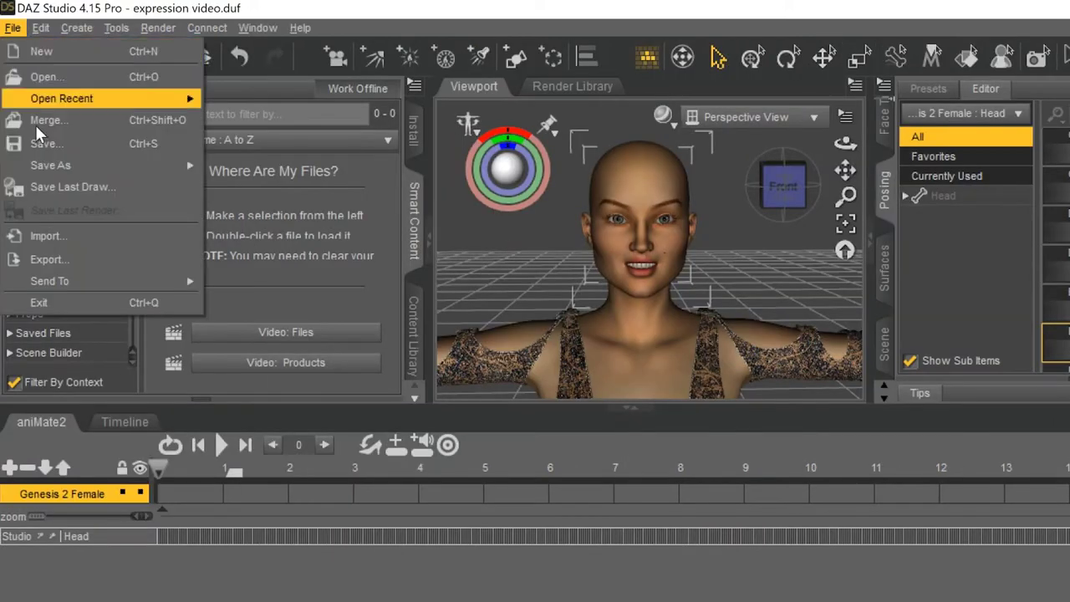
- Export the smiling figure as the FBX file 'emotions CC default excitement' with default FBX options
click(64, 263)
text(emotions CC default excitement)
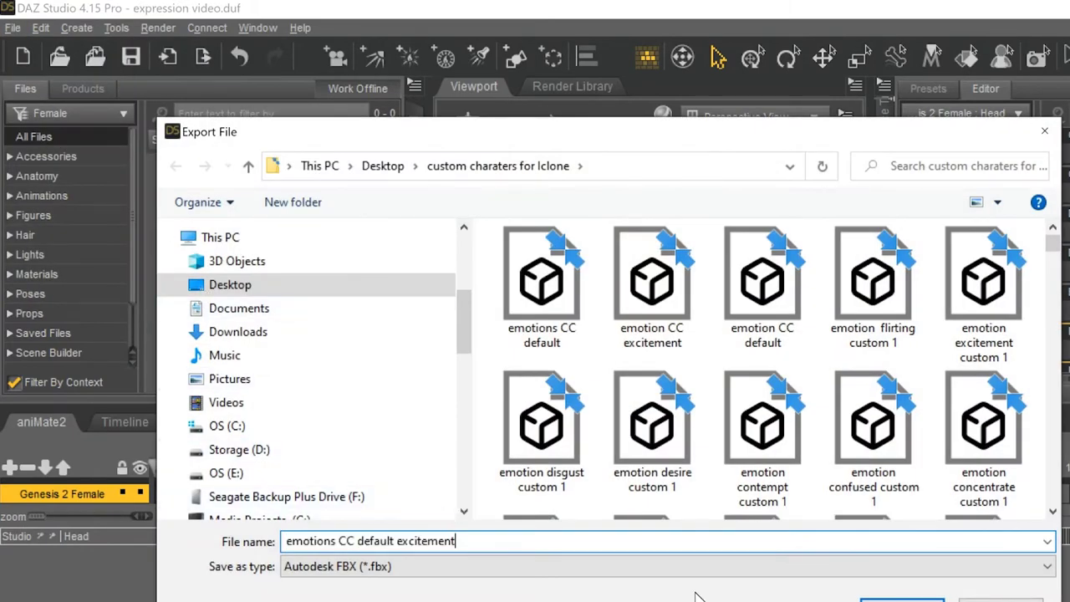
key(Return)
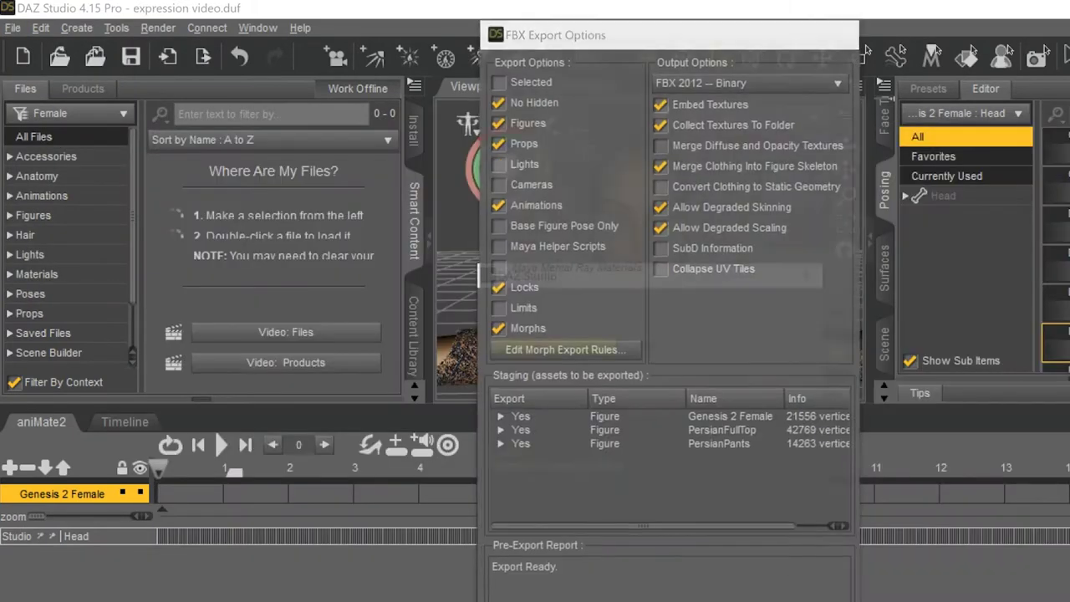
key(Return)
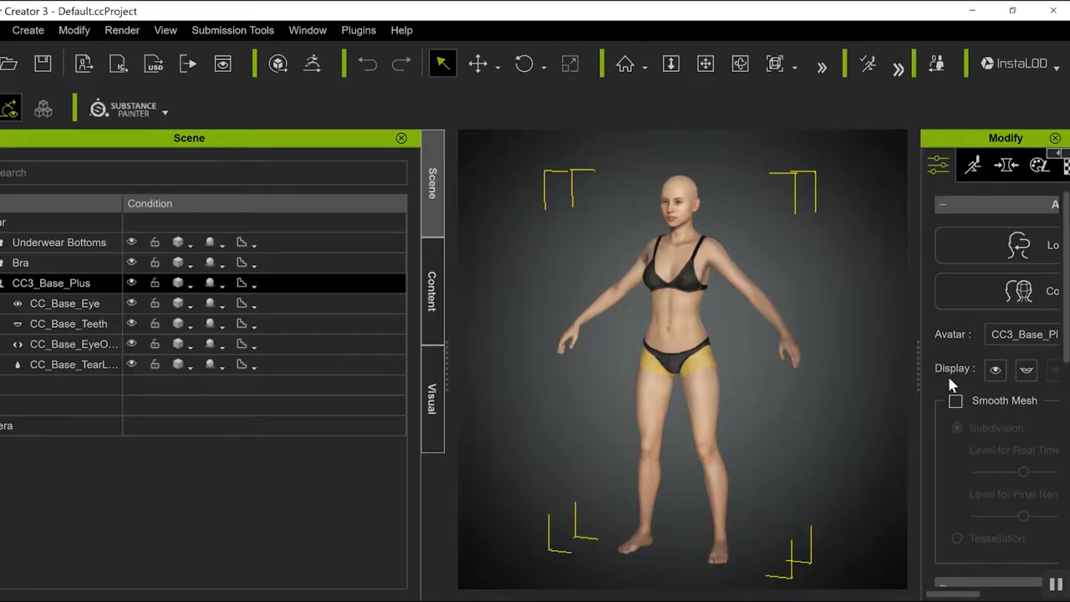
- Import the 'emotions CC default' FBX into Character Creator as a CC3 base character
drag(917, 337, 683, 382)
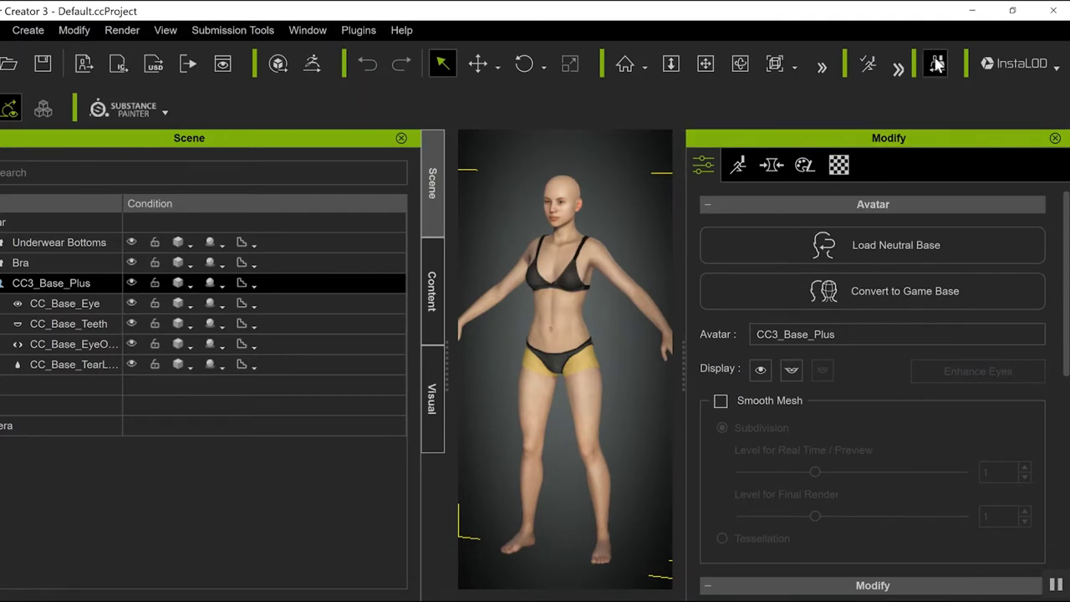
click(936, 65)
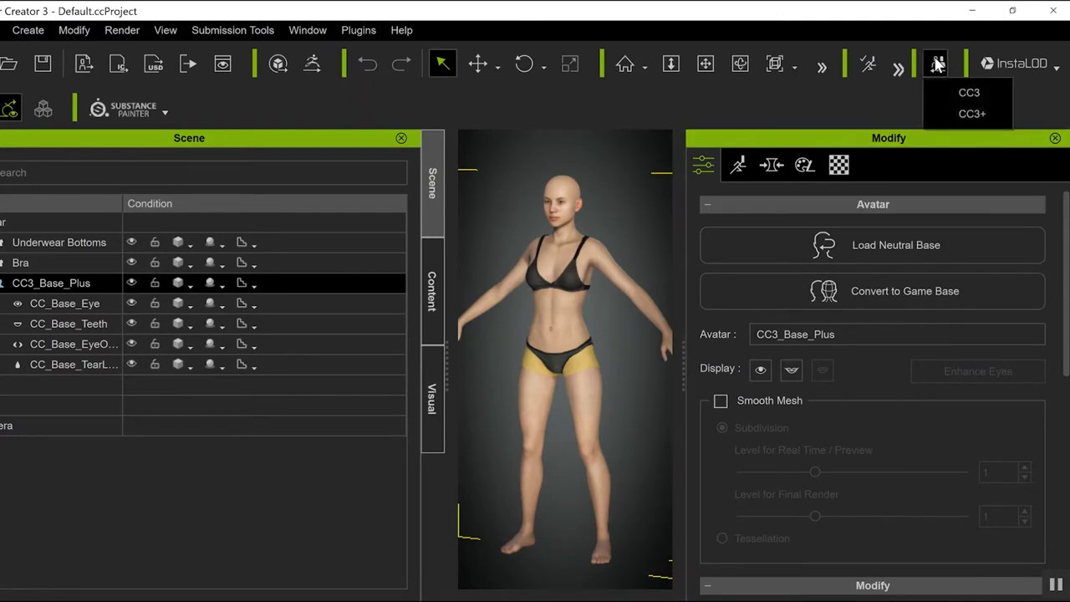
click(945, 93)
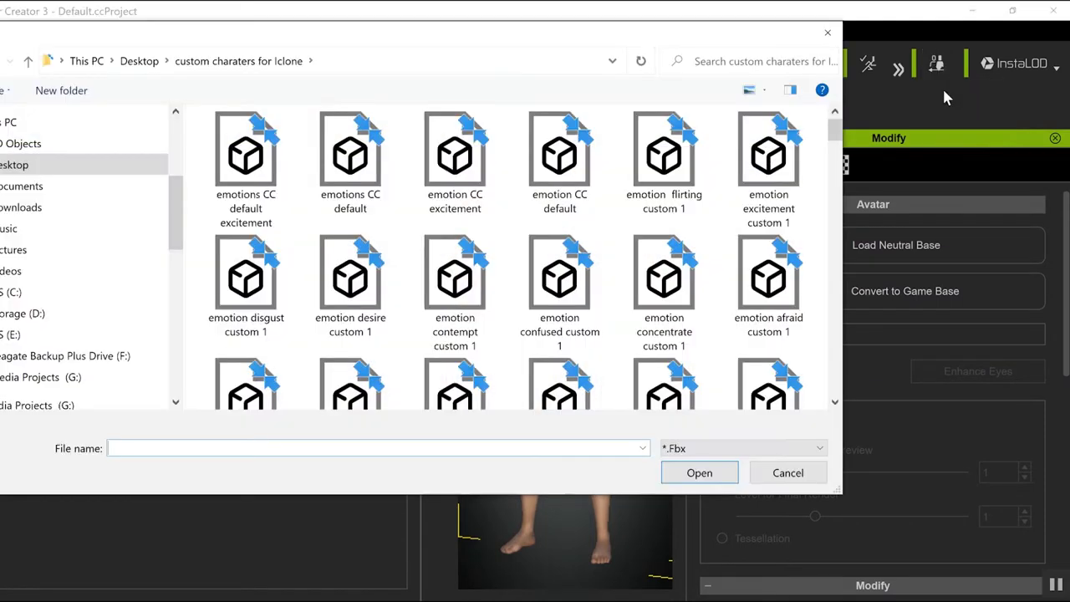
click(350, 163)
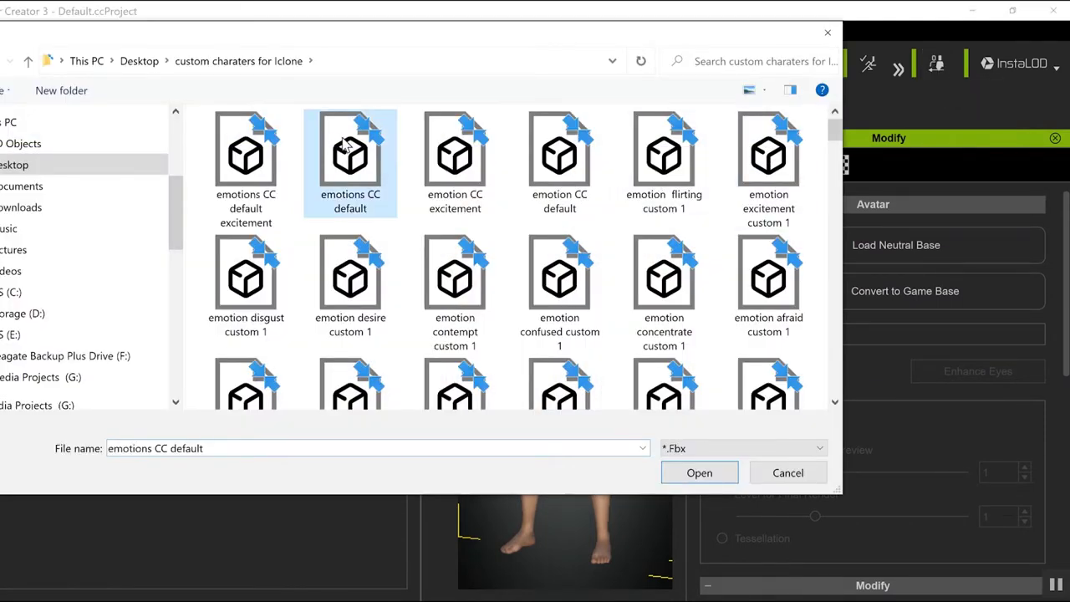
click(693, 473)
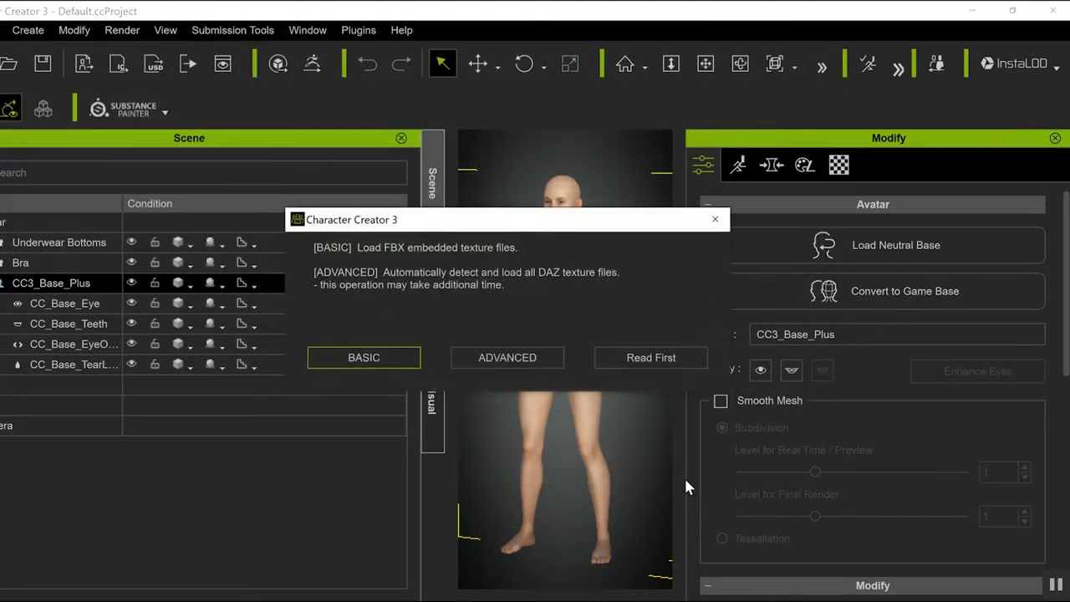
- Accept the default texture loading, then export the character as the iAvatar 'emotion cc Default'
key(Return)
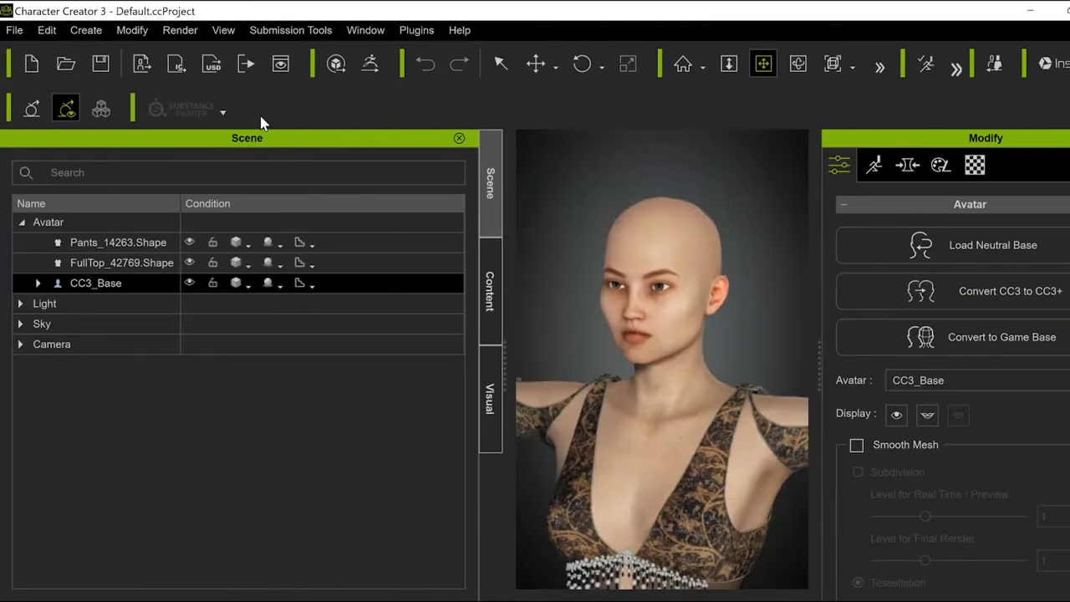
click(15, 30)
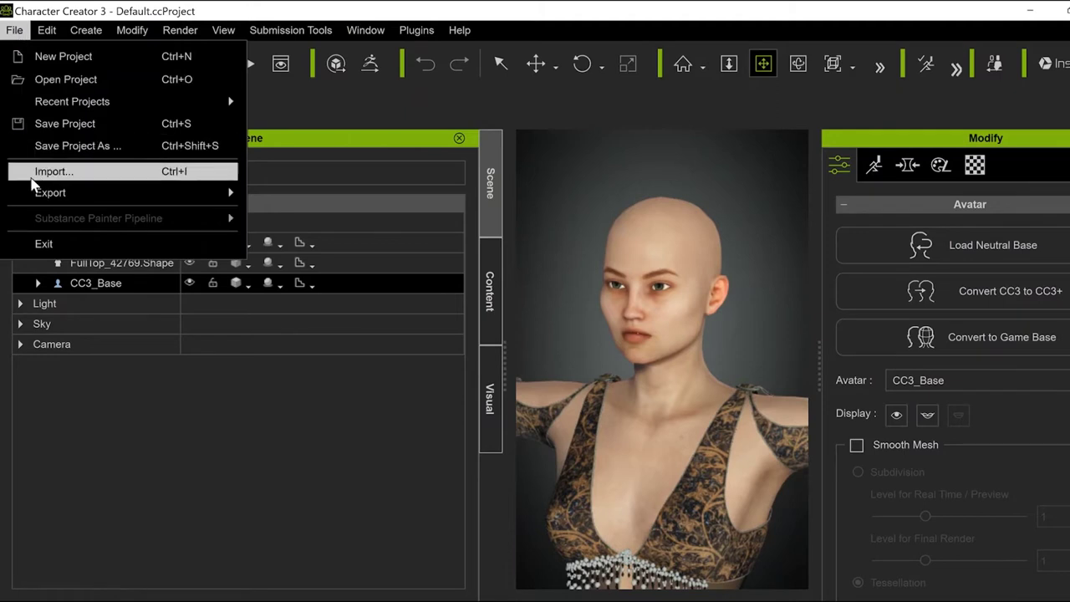
mouse_move(37, 193)
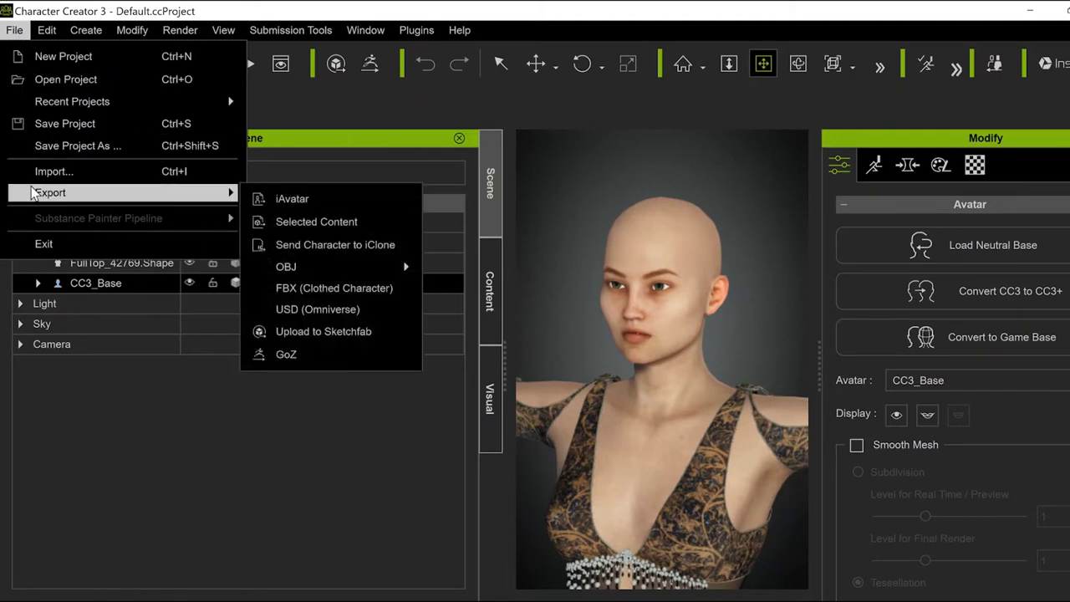
click(308, 203)
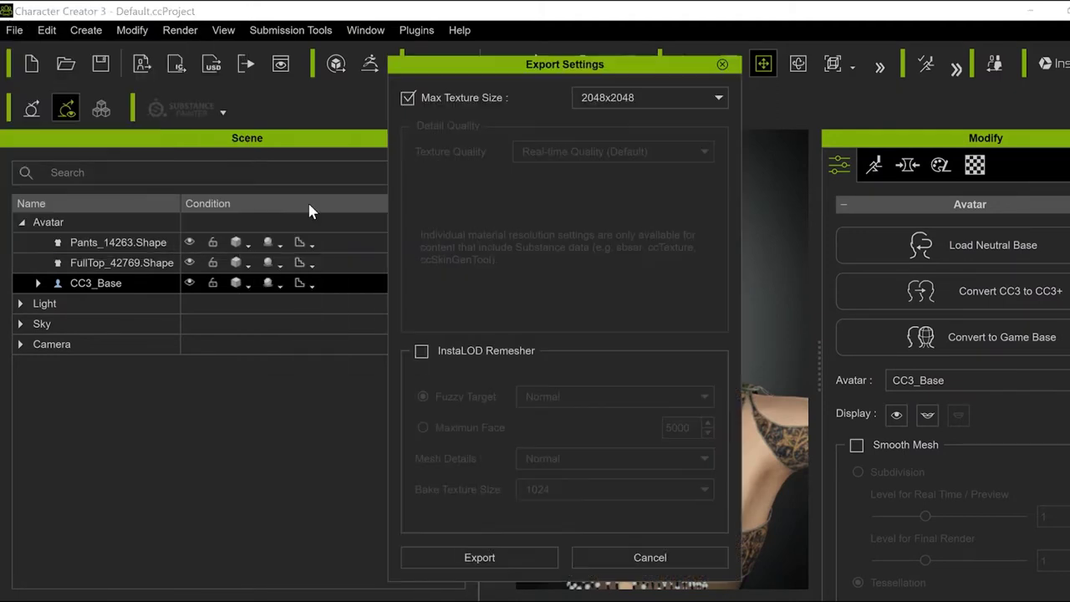
click(500, 556)
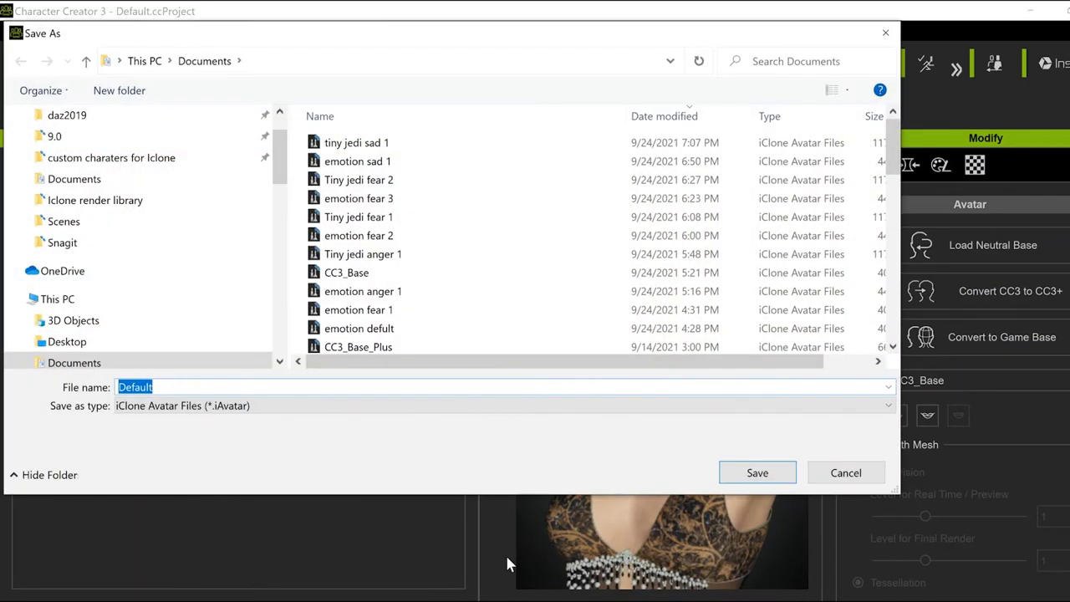
key(Home)
text(emotion cc)
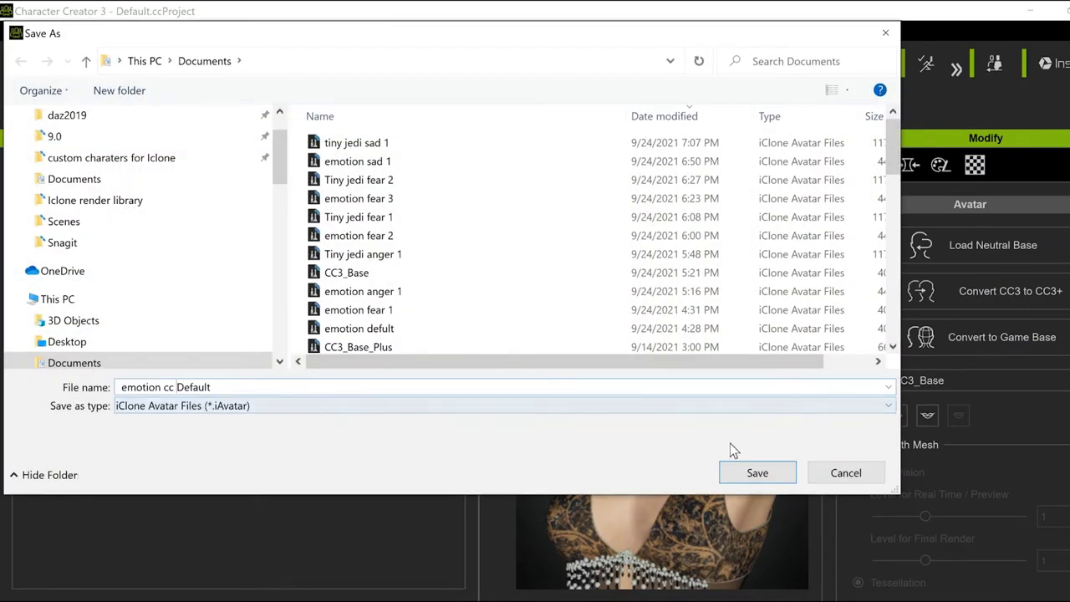
click(755, 473)
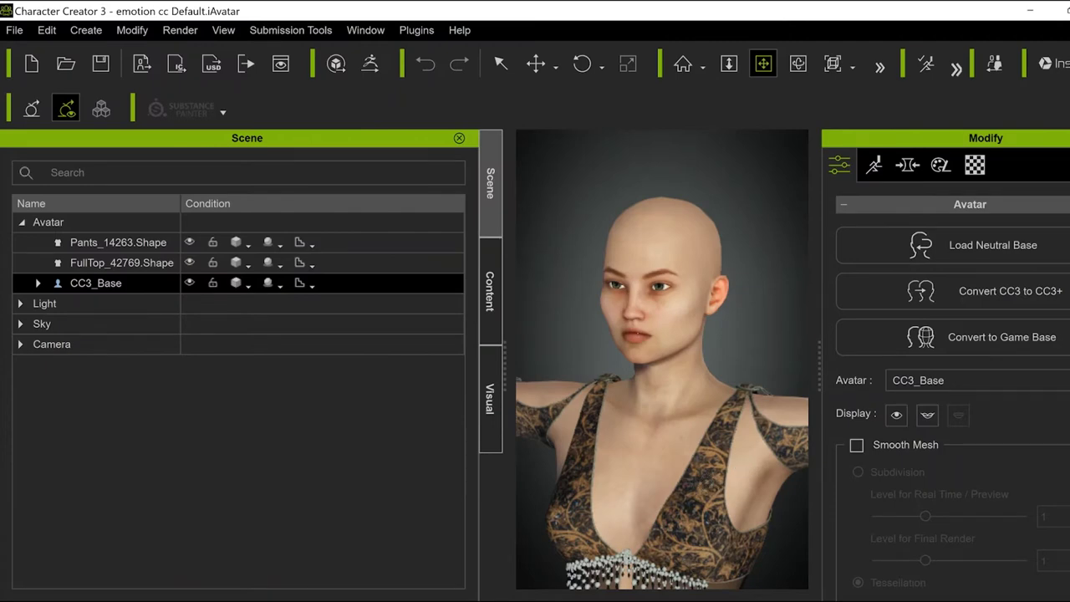
- Import 'emotions CC default excitement' onto the CC3 base with embedded textures only
click(995, 63)
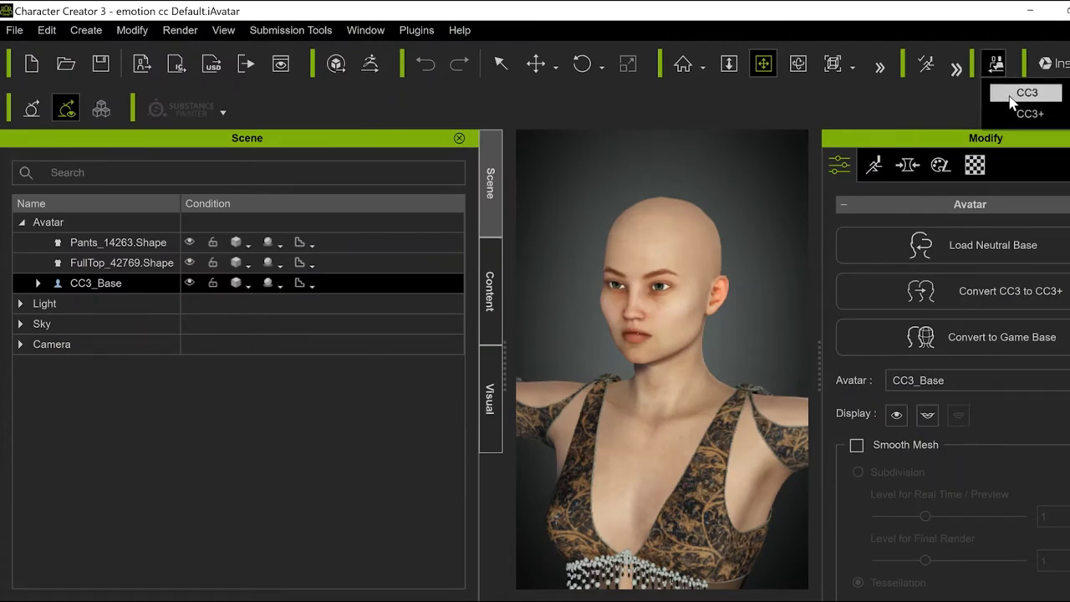
click(1012, 94)
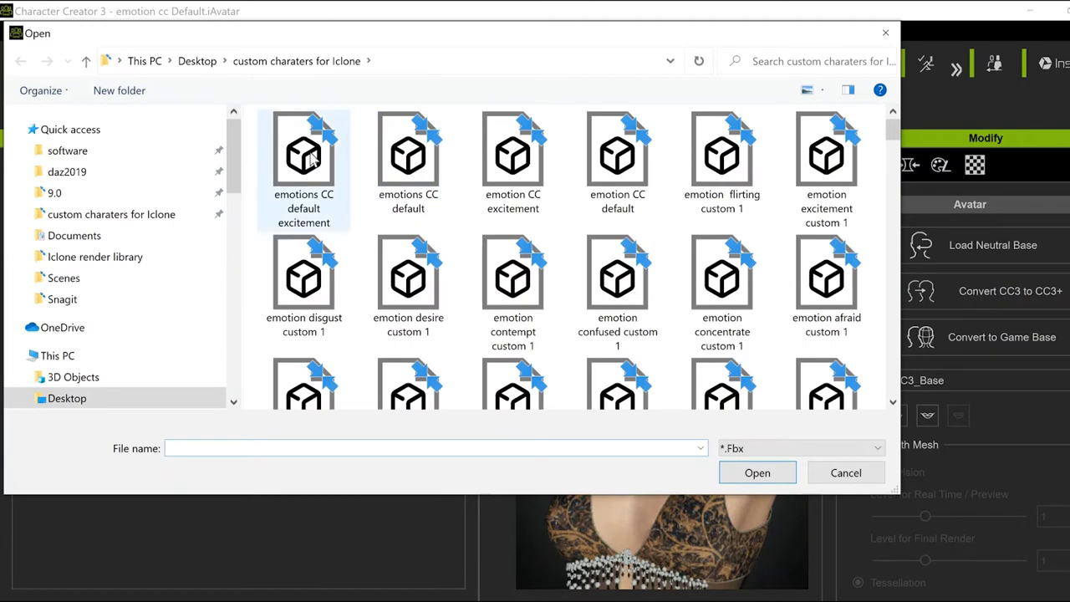
click(312, 158)
click(729, 479)
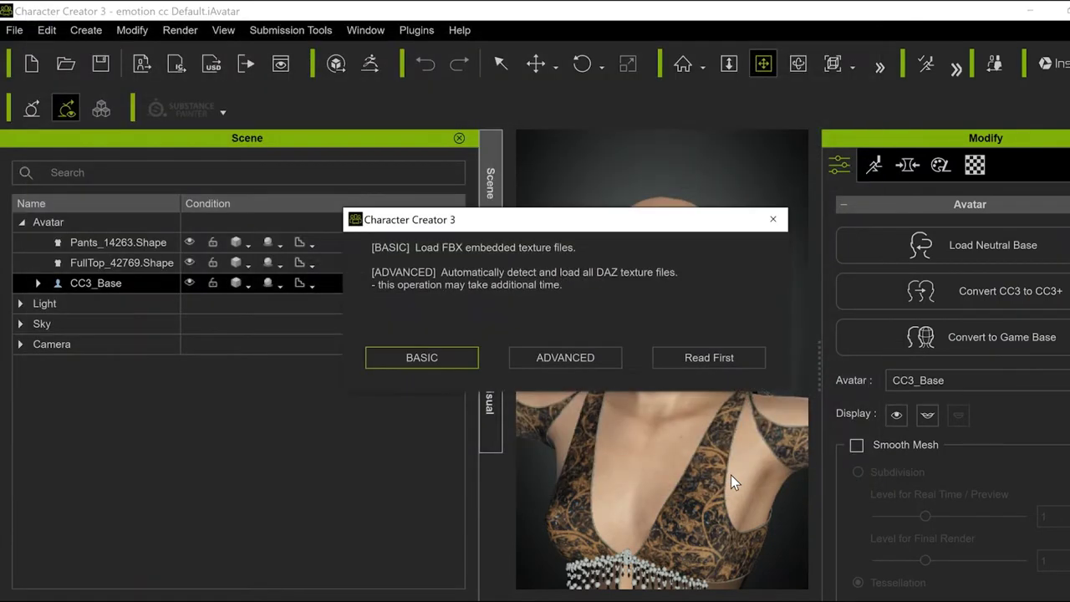
click(471, 358)
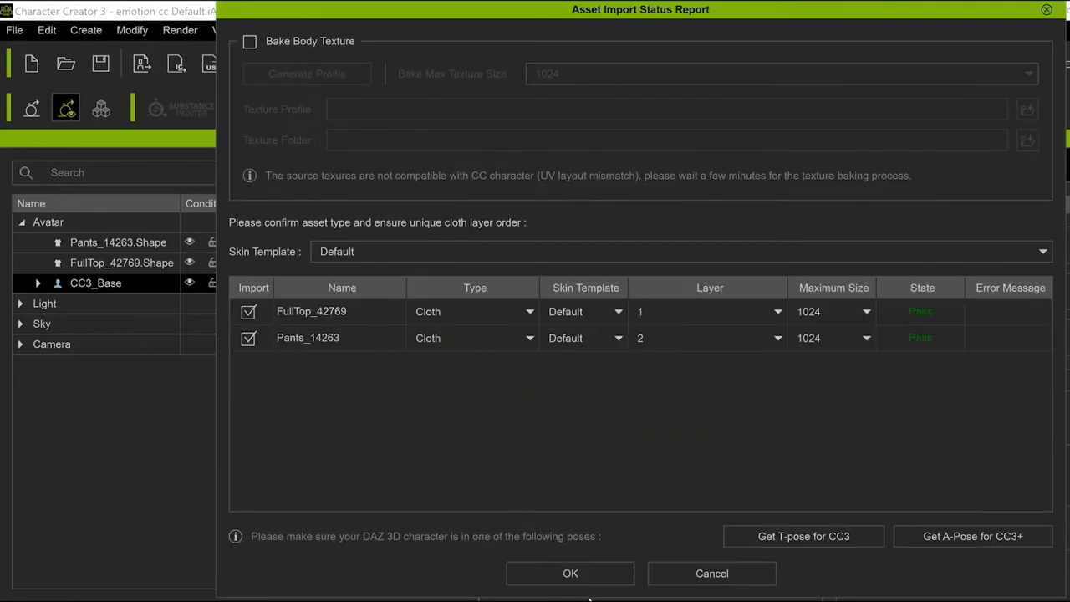
click(576, 575)
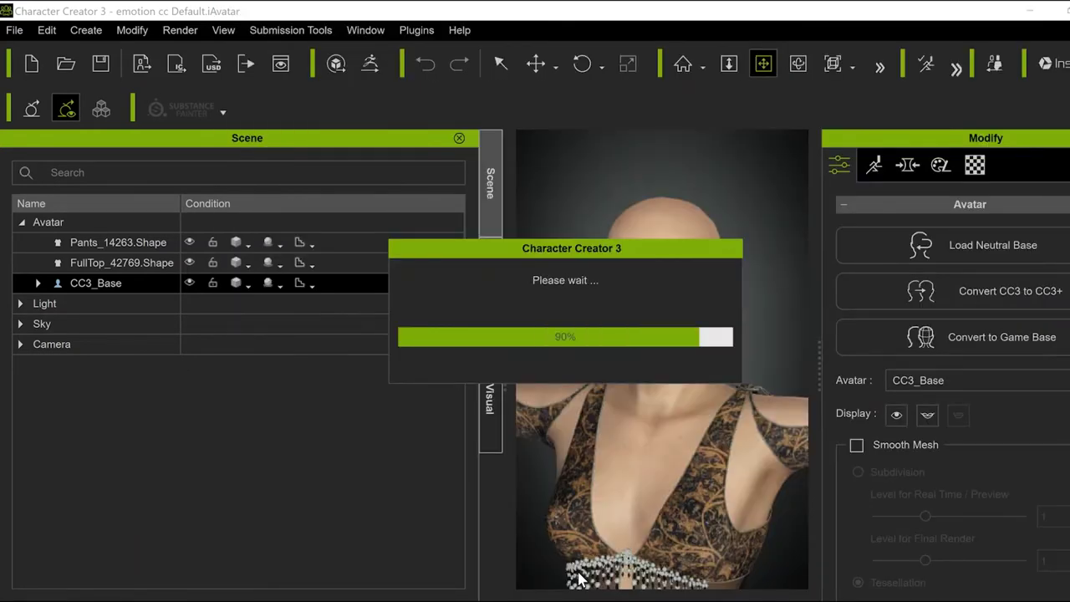
click(14, 30)
- Export the excited character as the iAvatar 'emotions CC default excitement'
mouse_move(46, 31)
mouse_move(15, 30)
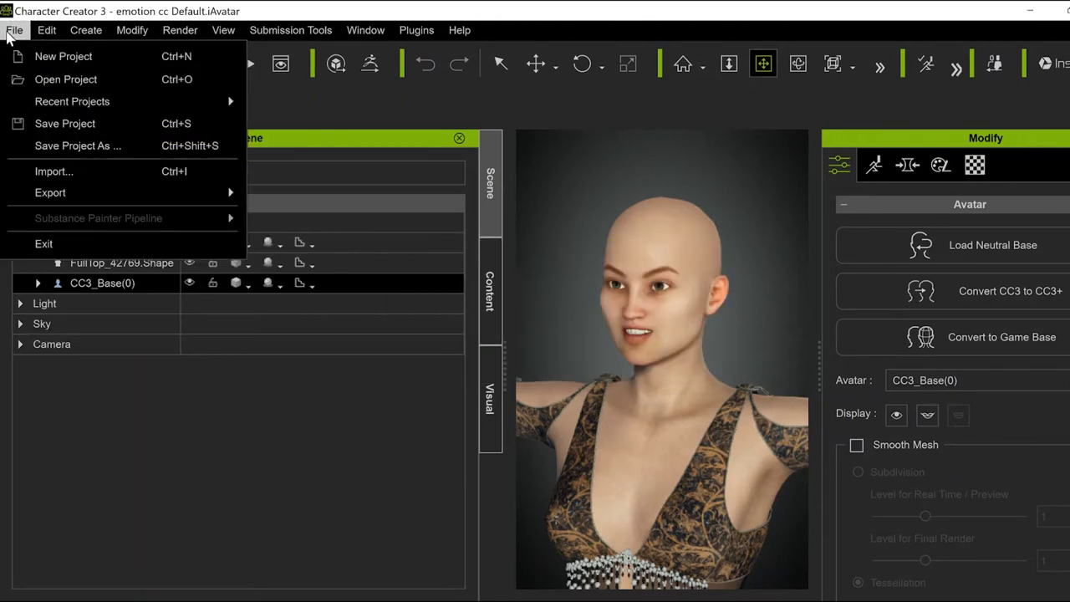
mouse_move(75, 193)
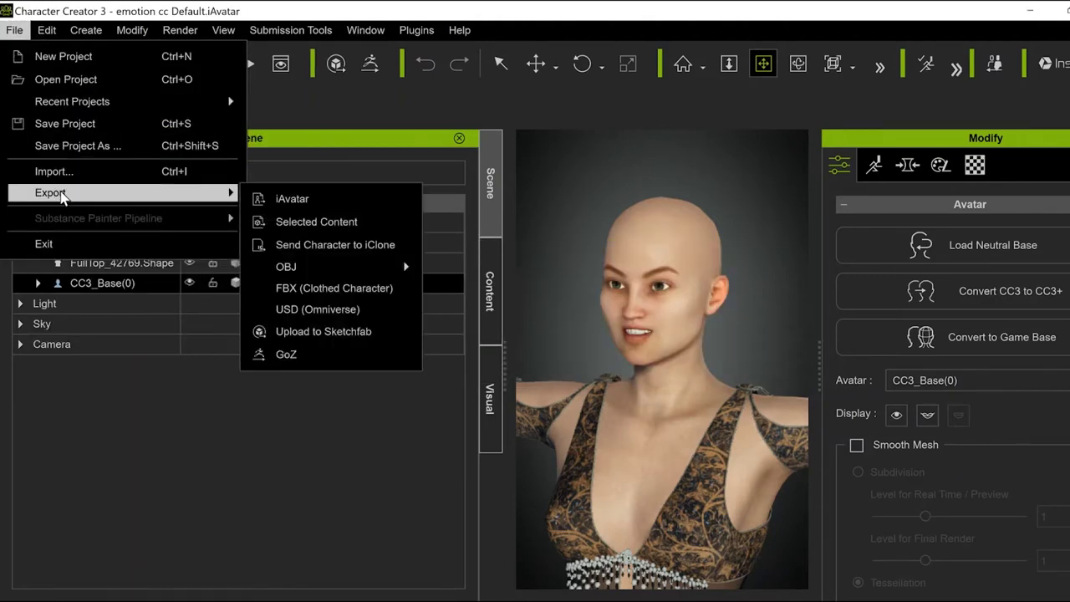
click(339, 203)
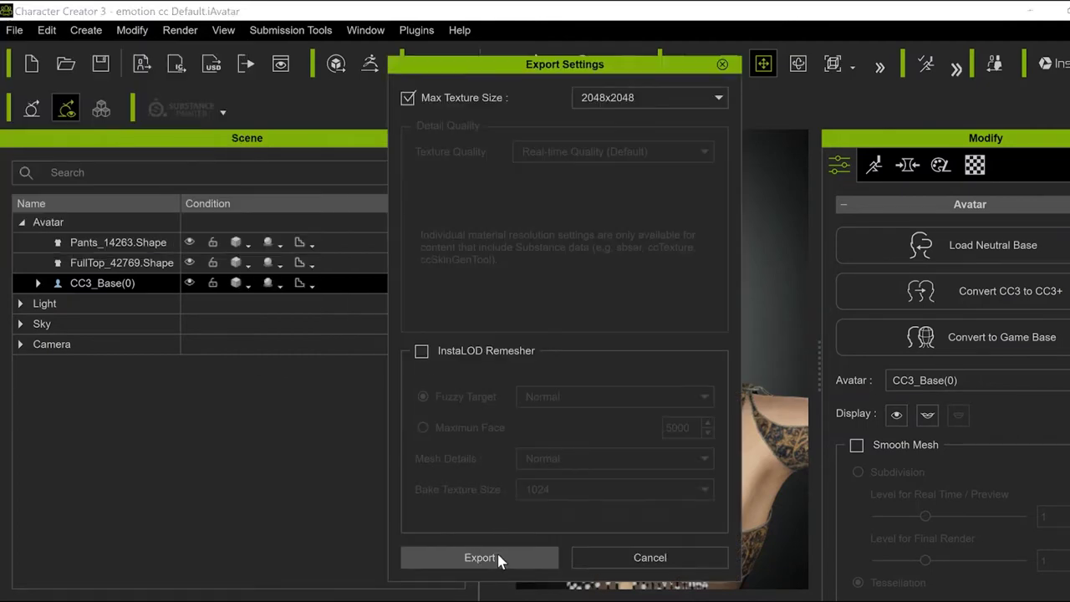
click(496, 555)
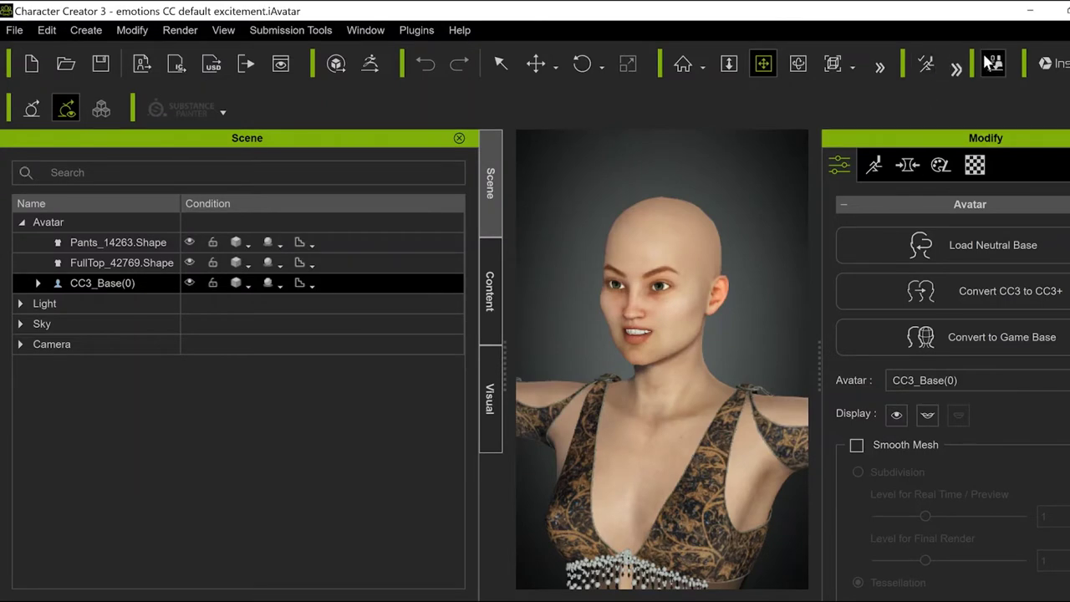
- Re-import the neutral 'emotions CC default' FBX onto the CC3 base
click(994, 64)
click(1026, 91)
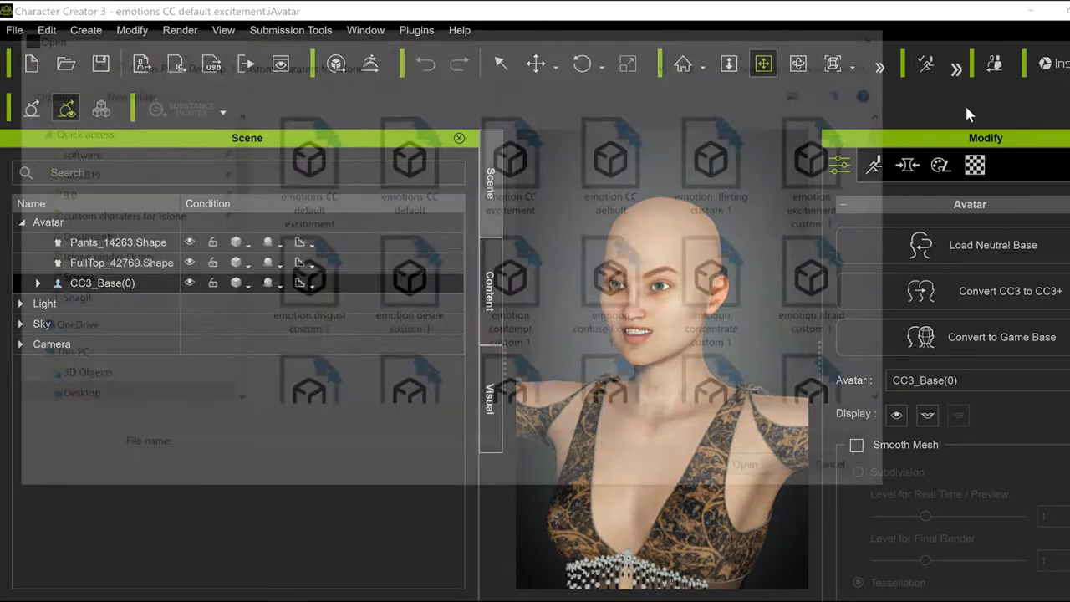
click(422, 186)
click(756, 475)
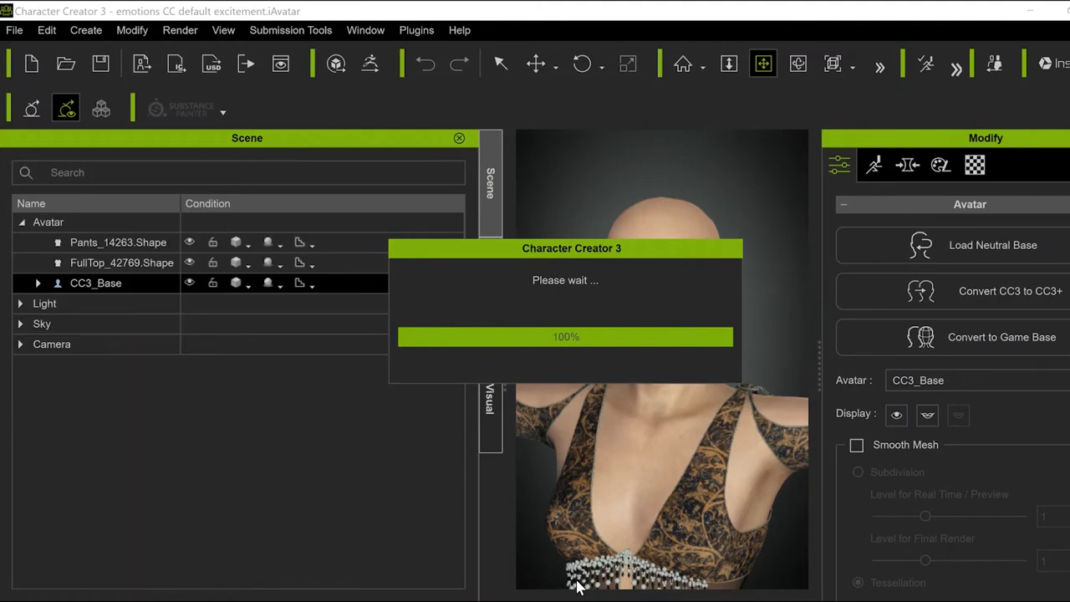
click(86, 30)
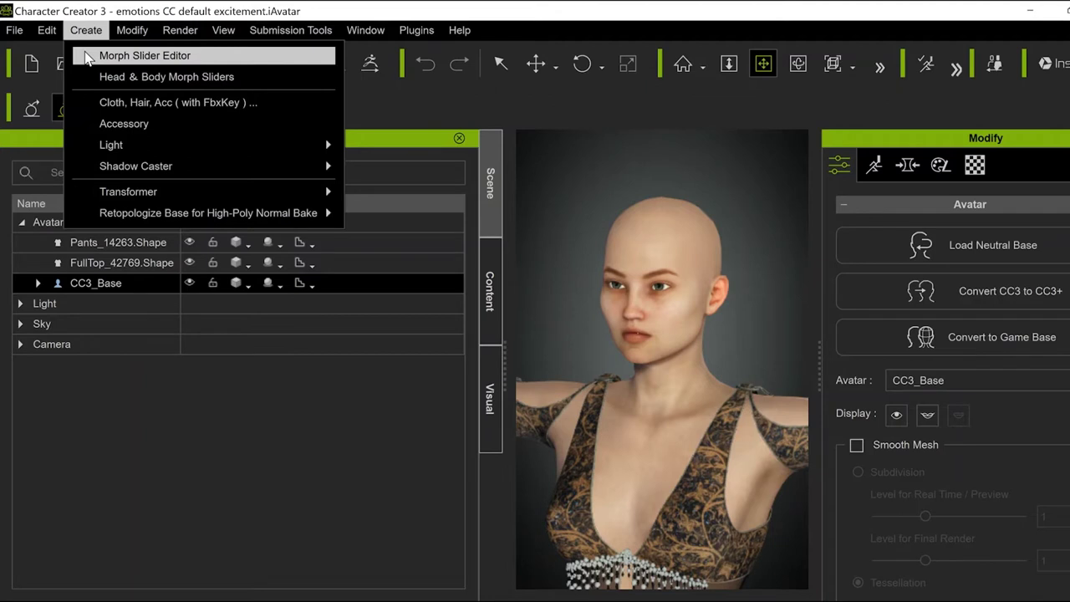
- In Morph Creator, name the new morph slider 'Excitement' in the Head category
click(88, 56)
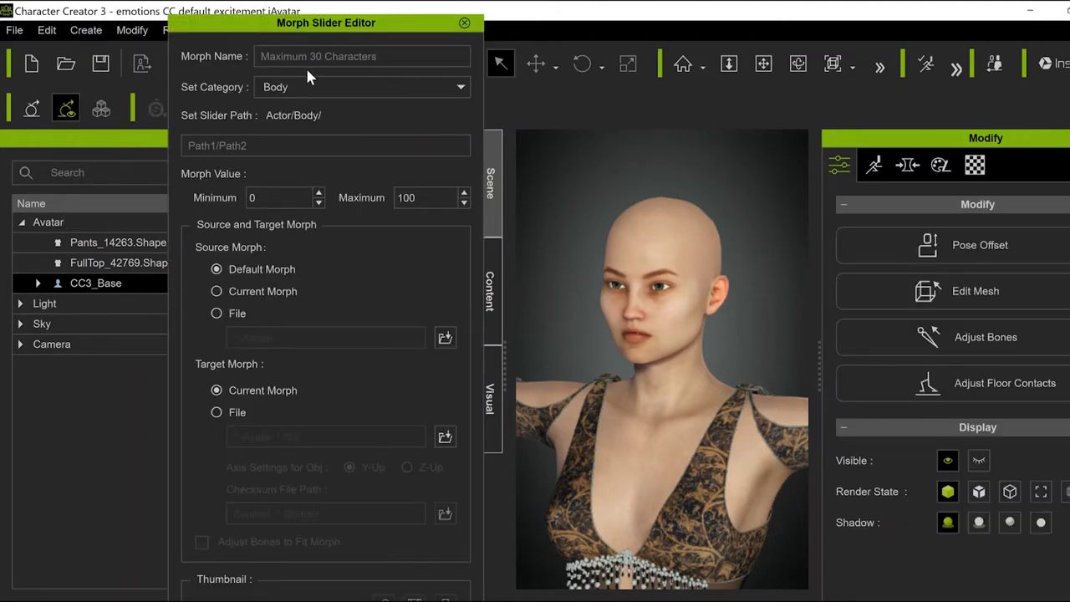
click(268, 57)
text(excitement)
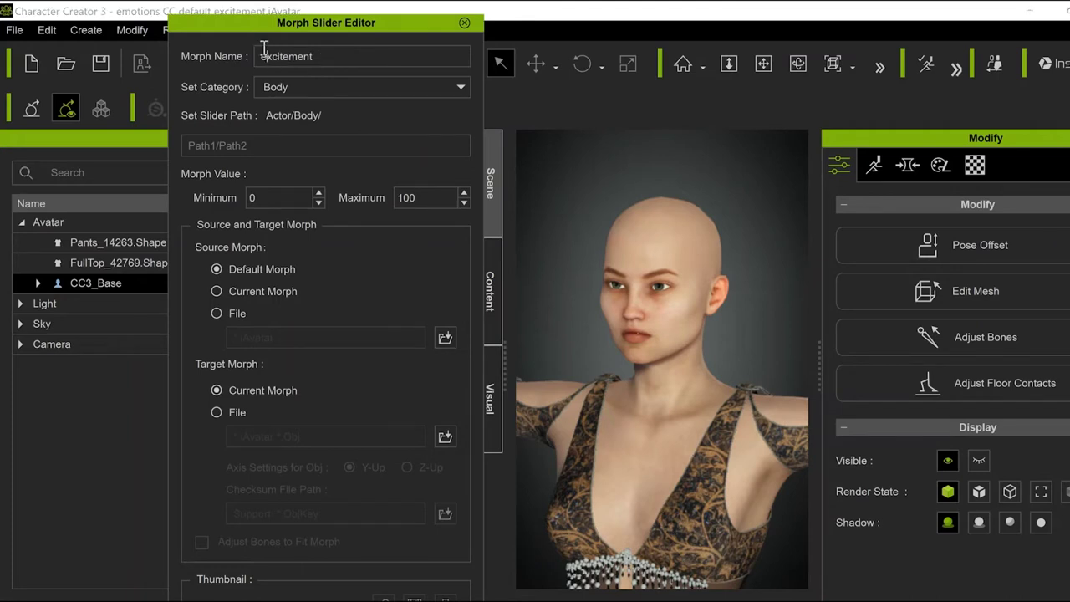
key(Delete)
text(E)
click(381, 88)
click(360, 104)
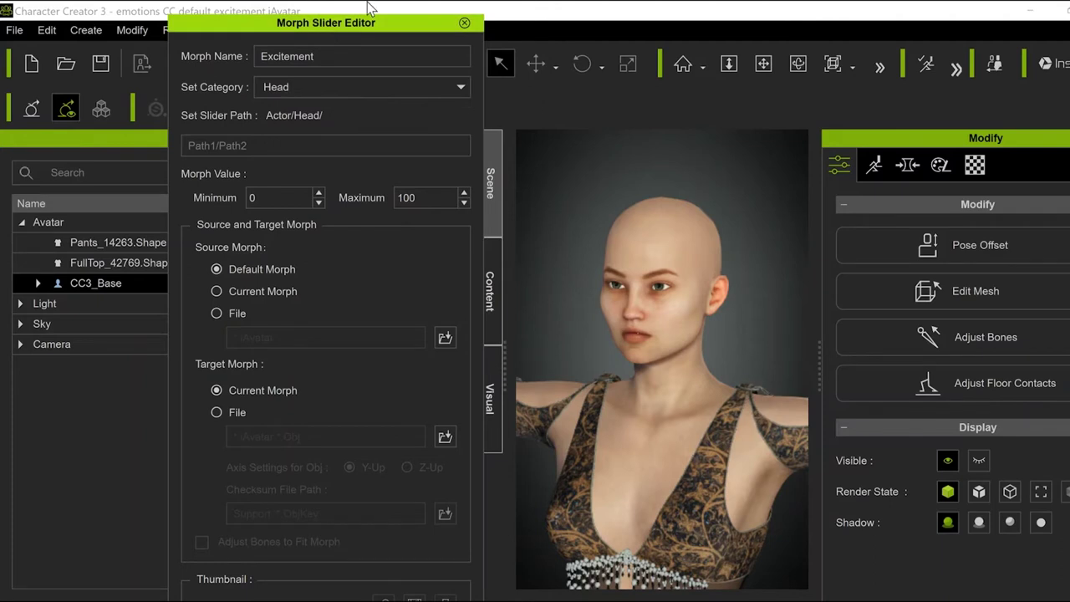
drag(372, 21, 457, 0)
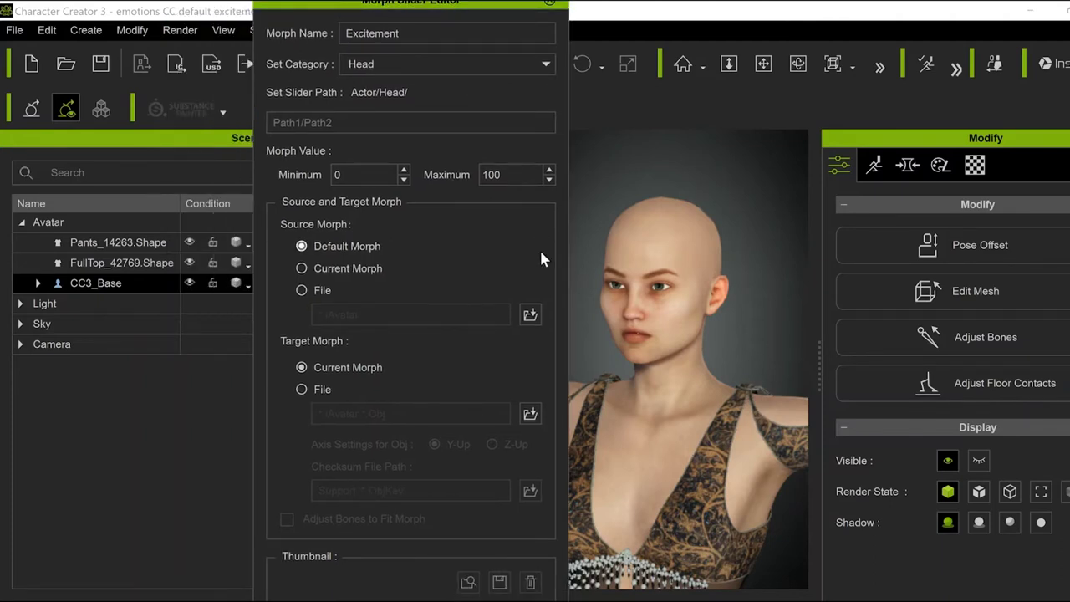
- Use emotion cc Default as source and emotions CC default excitement as target, then create the morph
click(302, 291)
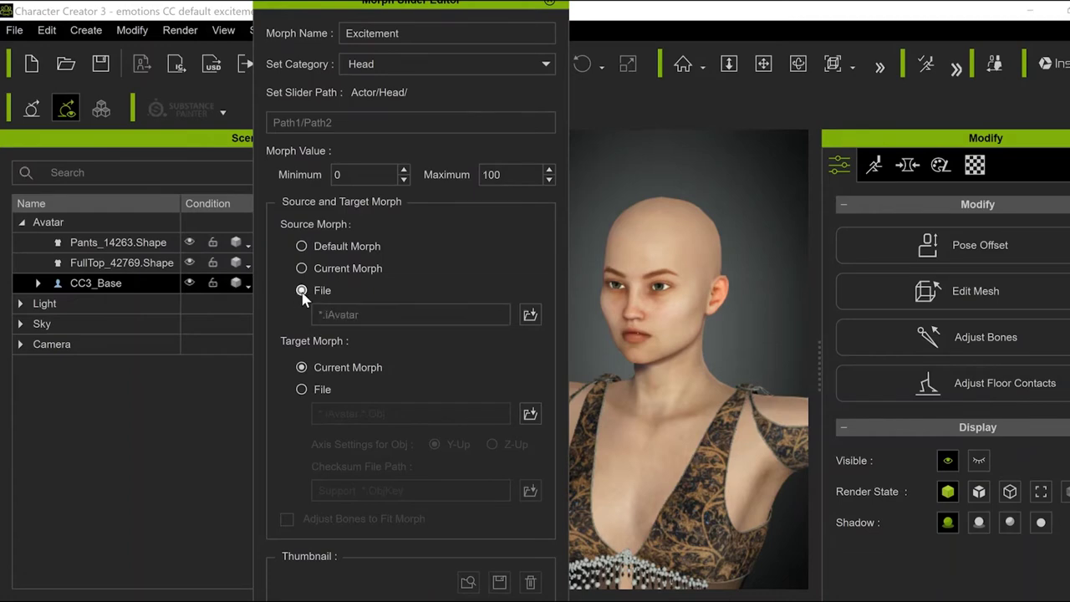
click(530, 318)
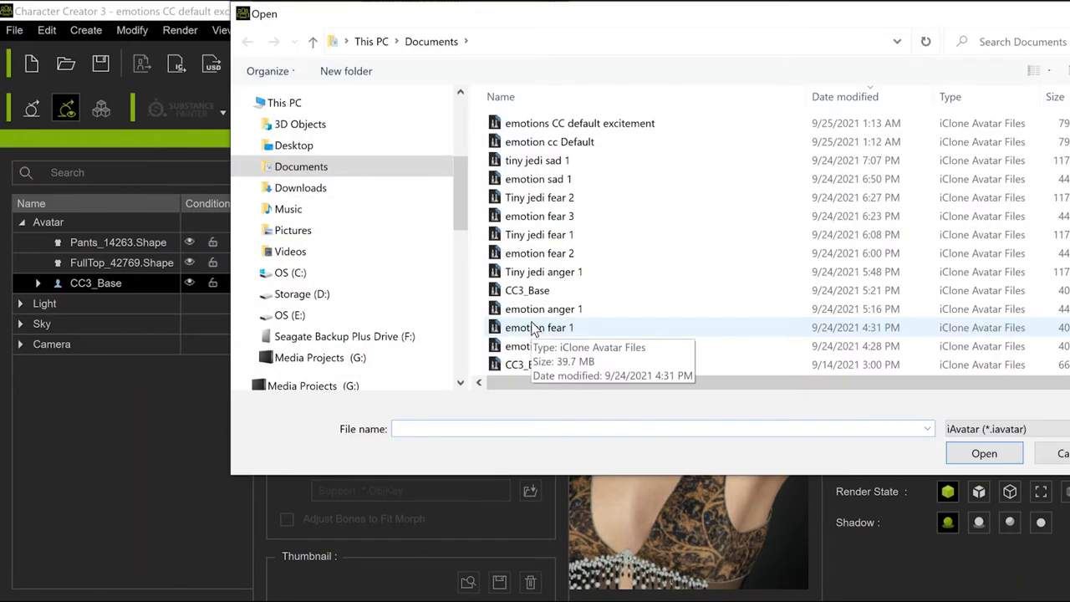
click(536, 144)
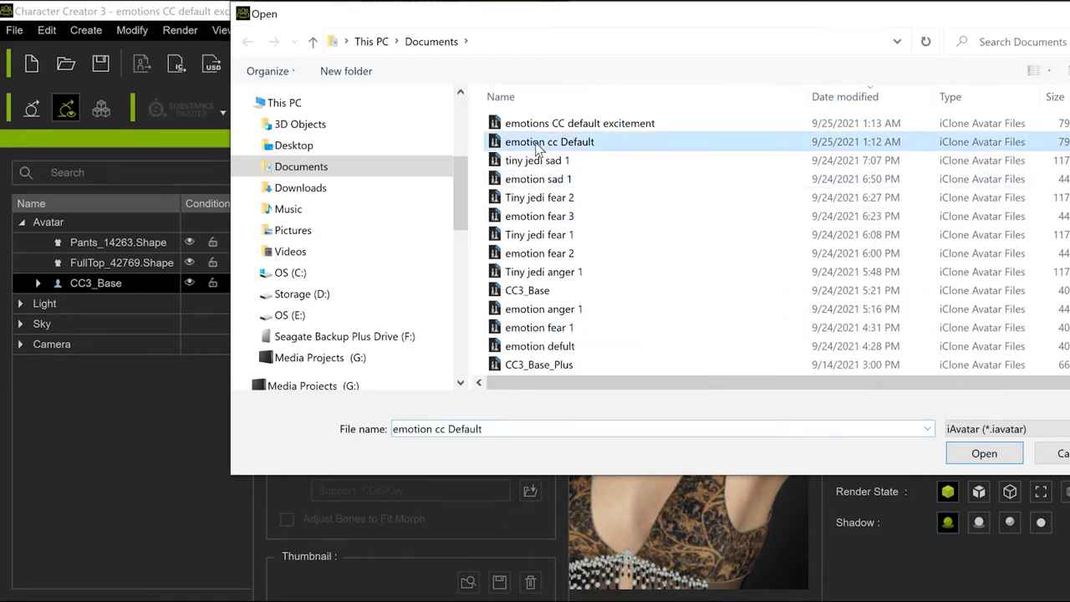
click(967, 451)
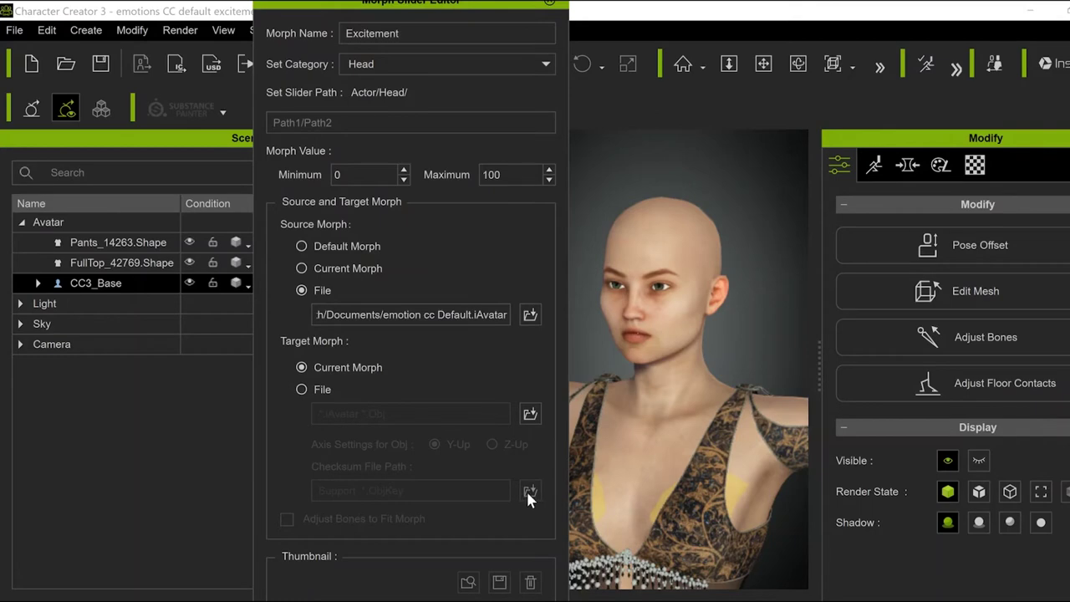
click(530, 415)
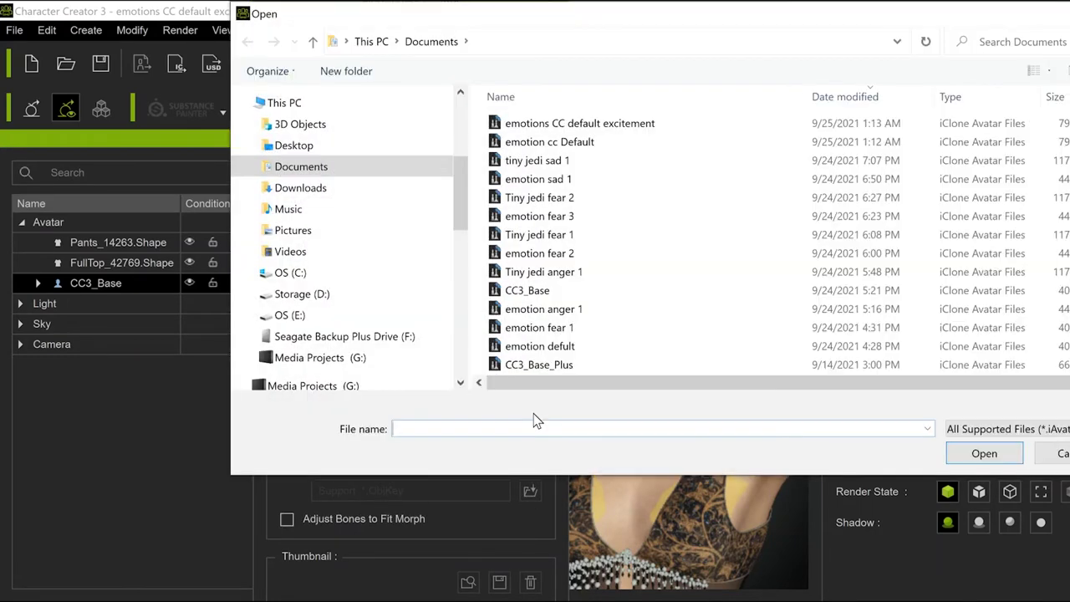
click(625, 125)
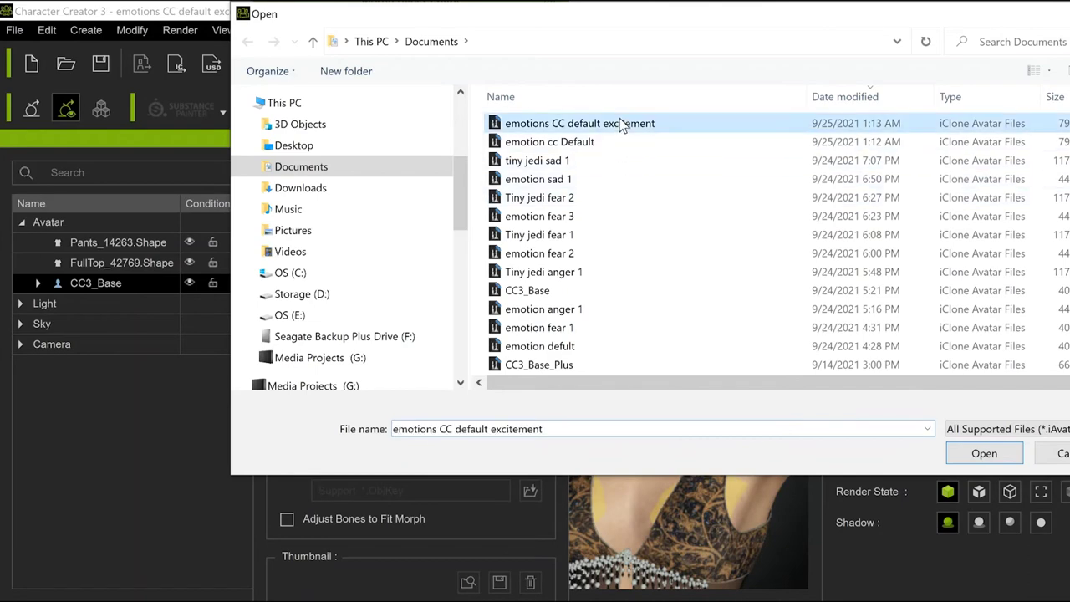
click(971, 454)
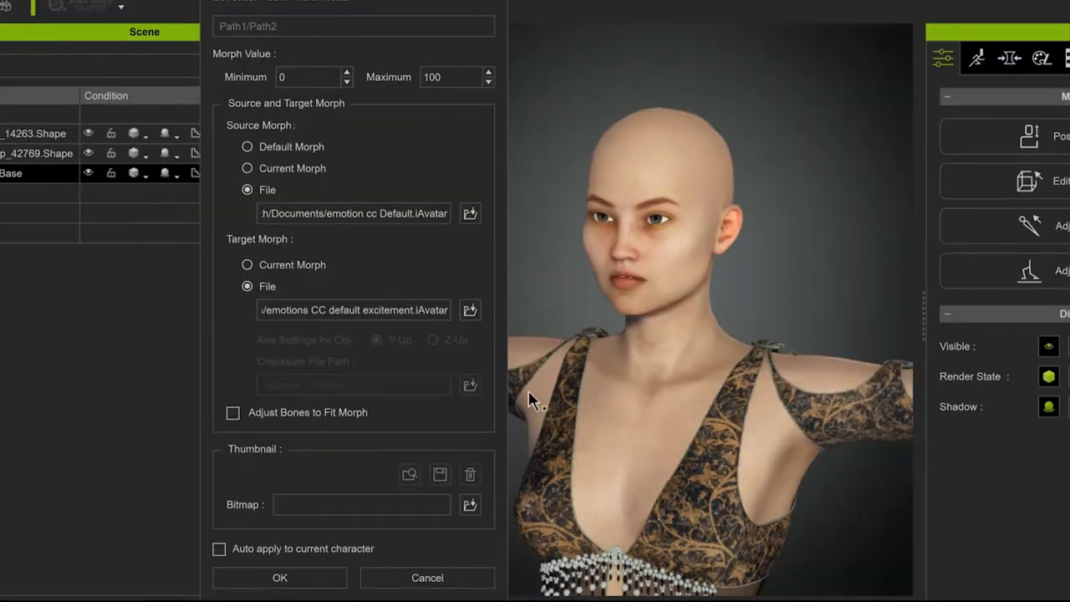
click(249, 584)
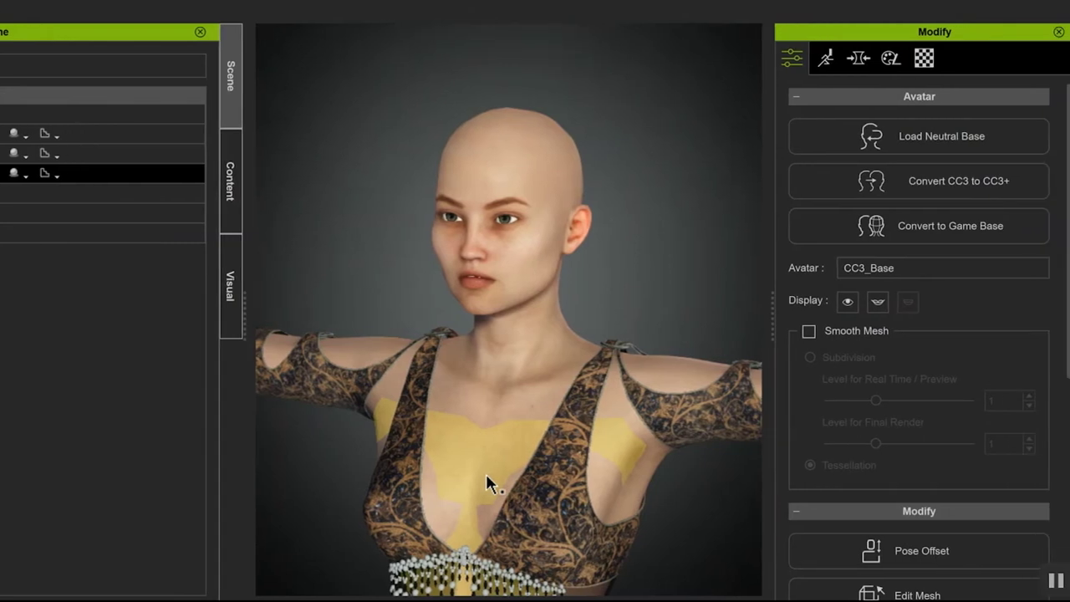
- Filter the Morph tab for 'excitement' and set the Excitement slider to 100
click(856, 58)
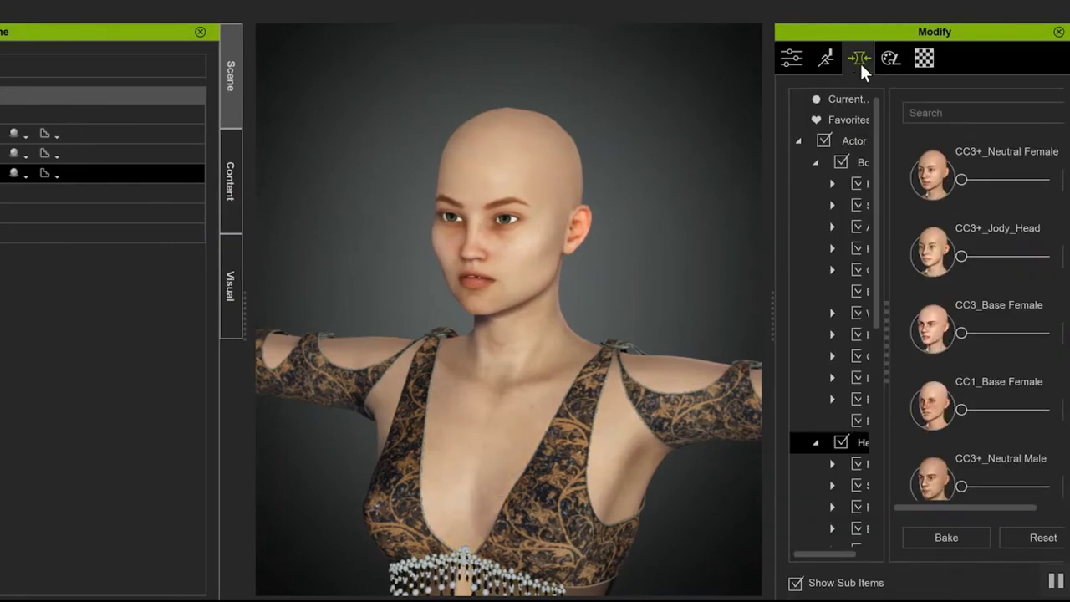
right_click(942, 113)
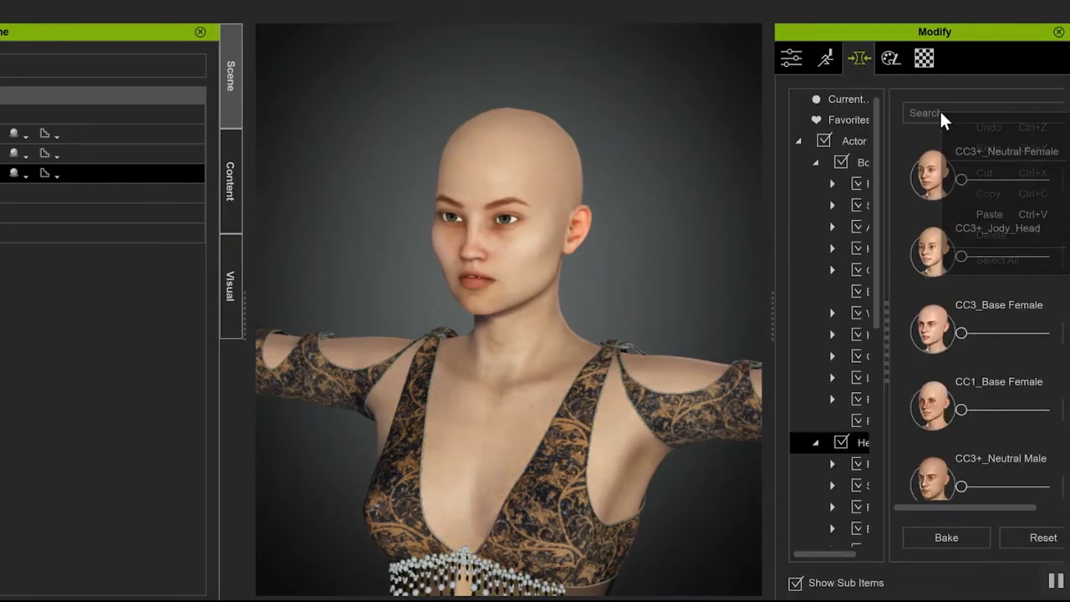
click(989, 220)
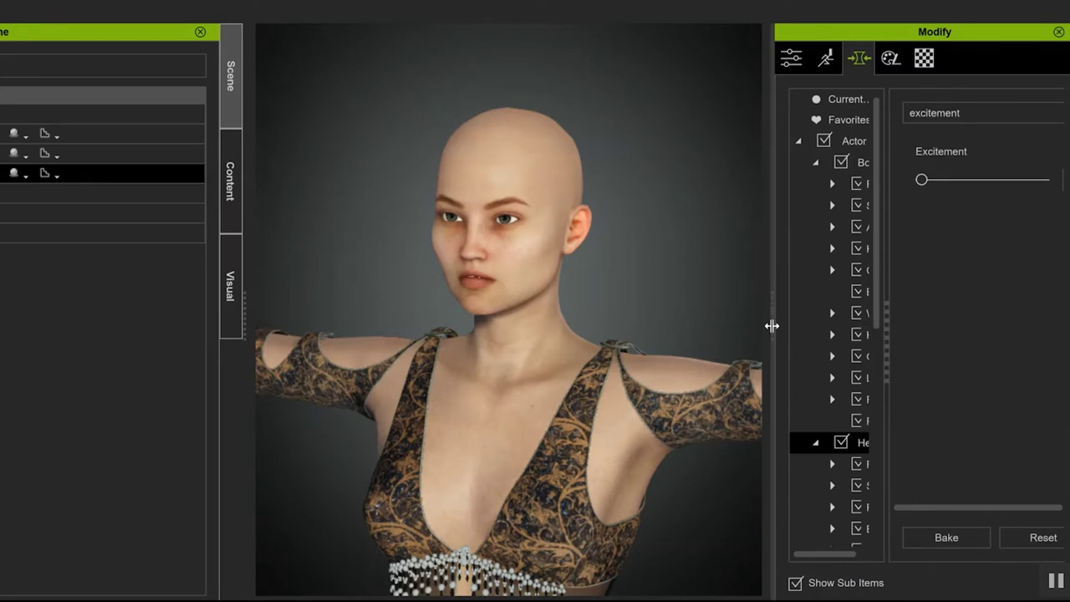
drag(771, 325, 569, 349)
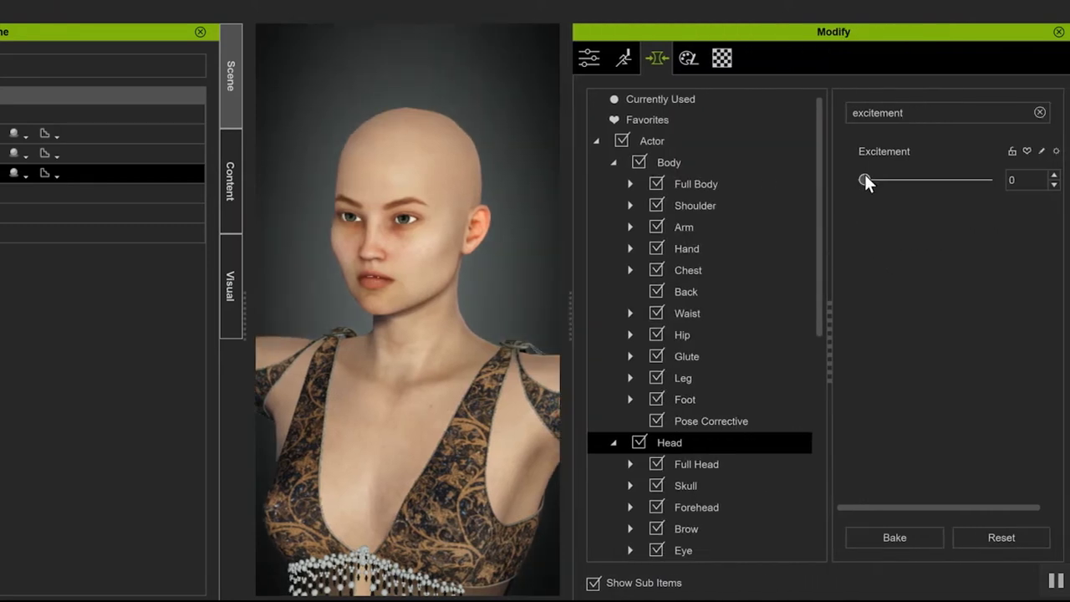
text(100)
key(Return)
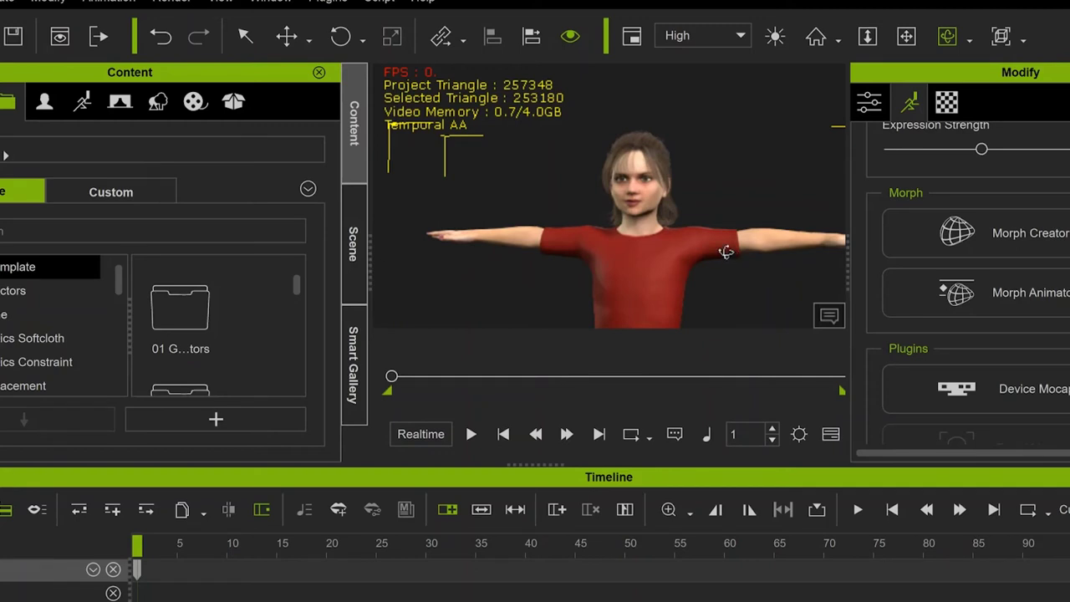
- Orbit and zoom in for a close-up of the red-shirted character
drag(722, 248, 681, 270)
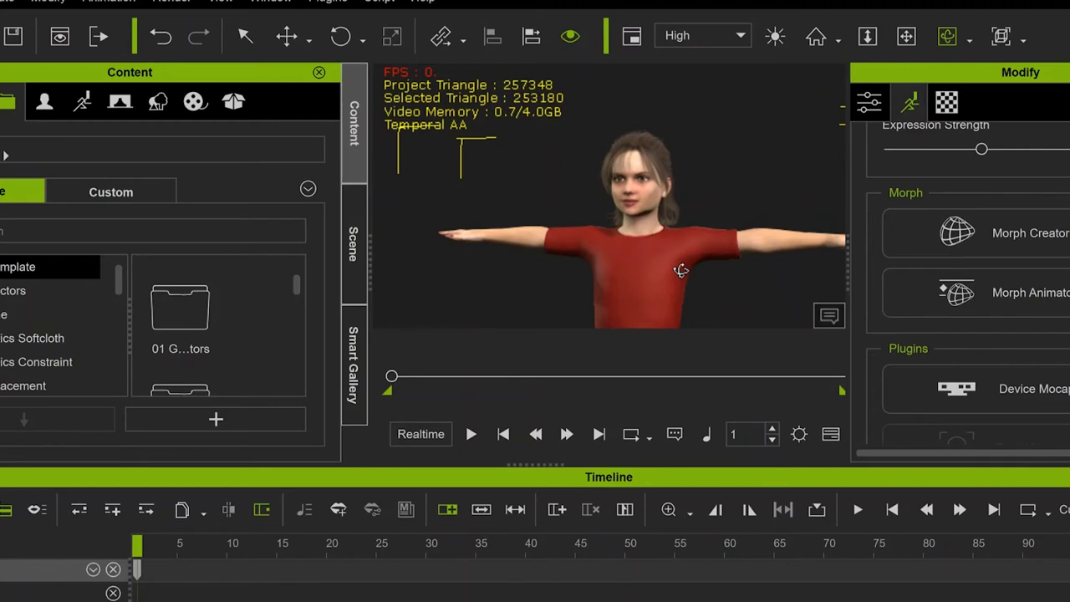
drag(682, 270, 865, 268)
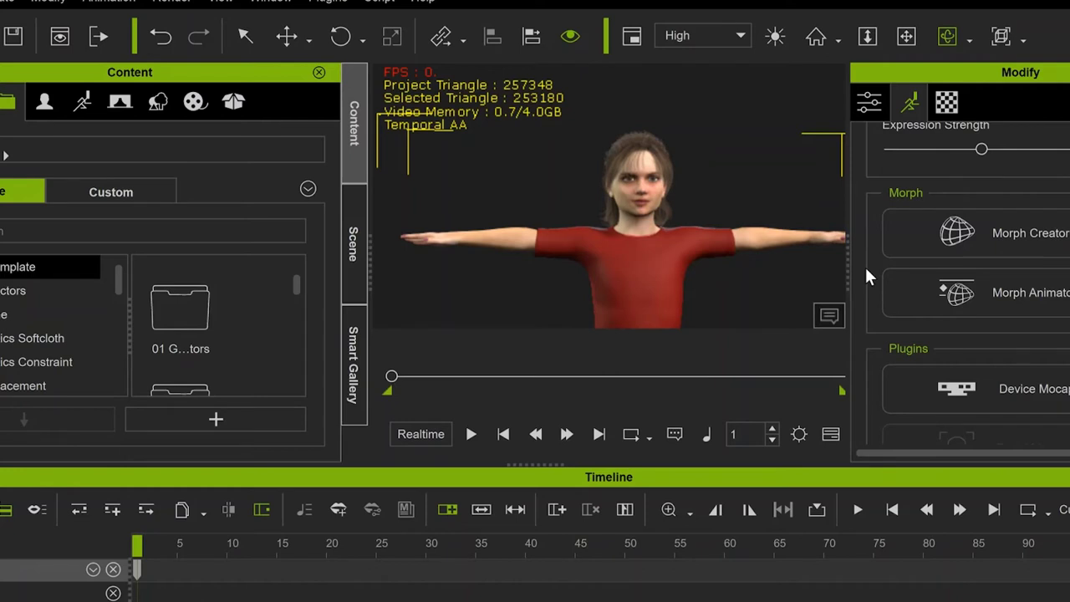
scroll(762, 250, up, 3)
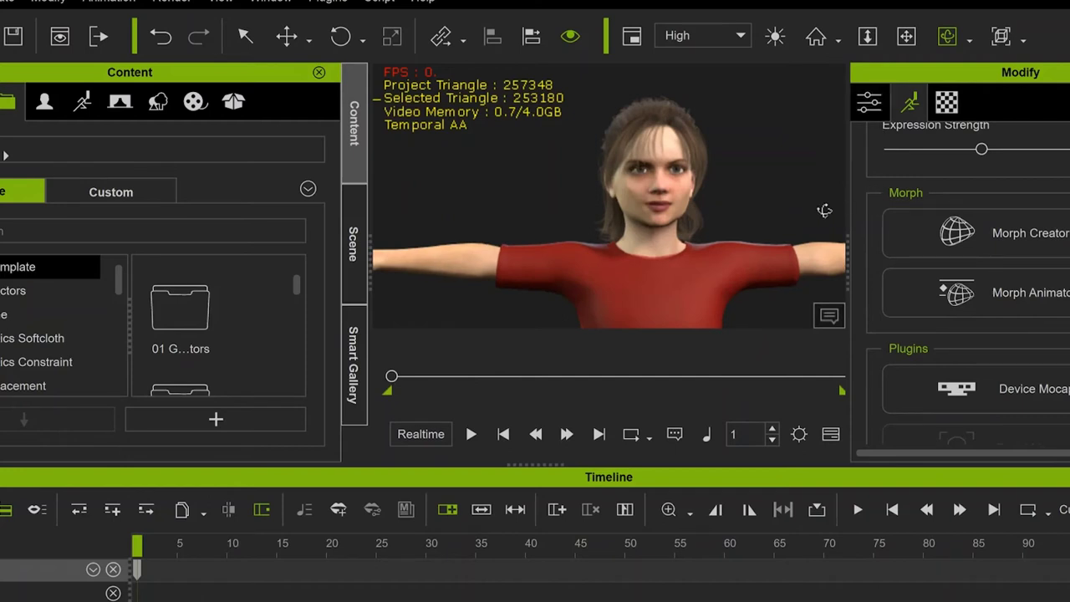
scroll(798, 227, up, 2)
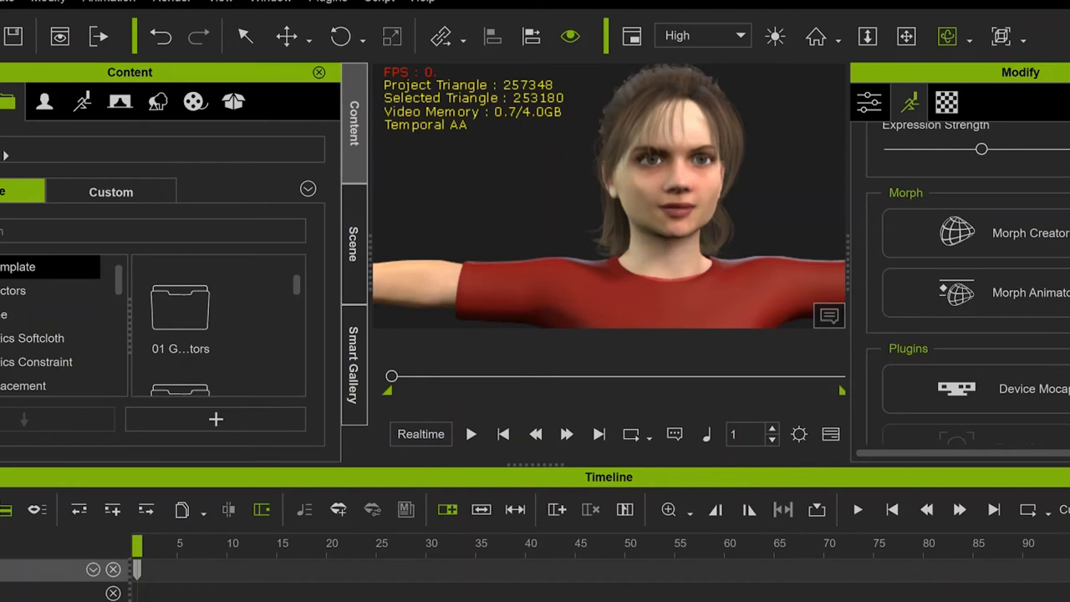
- Open and close Morph Animator, then show the character's Attribute settings
click(973, 293)
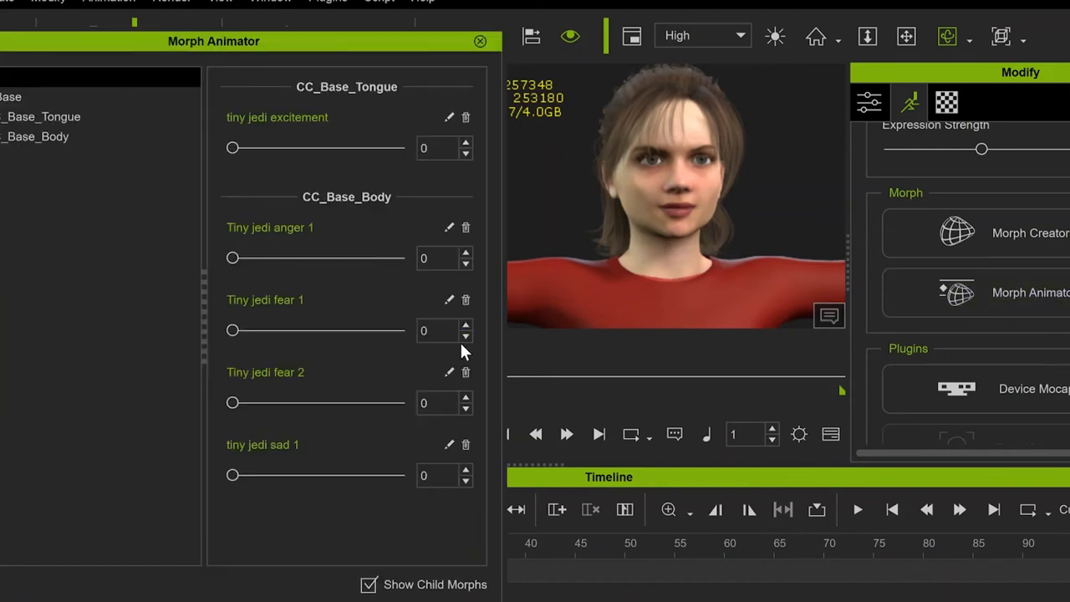
click(480, 41)
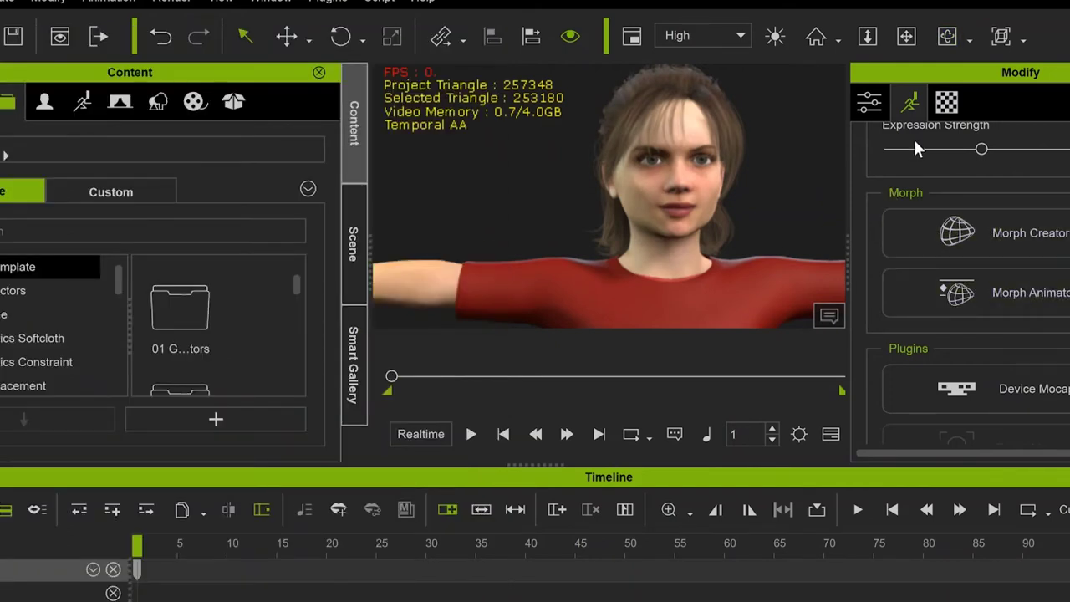
click(872, 104)
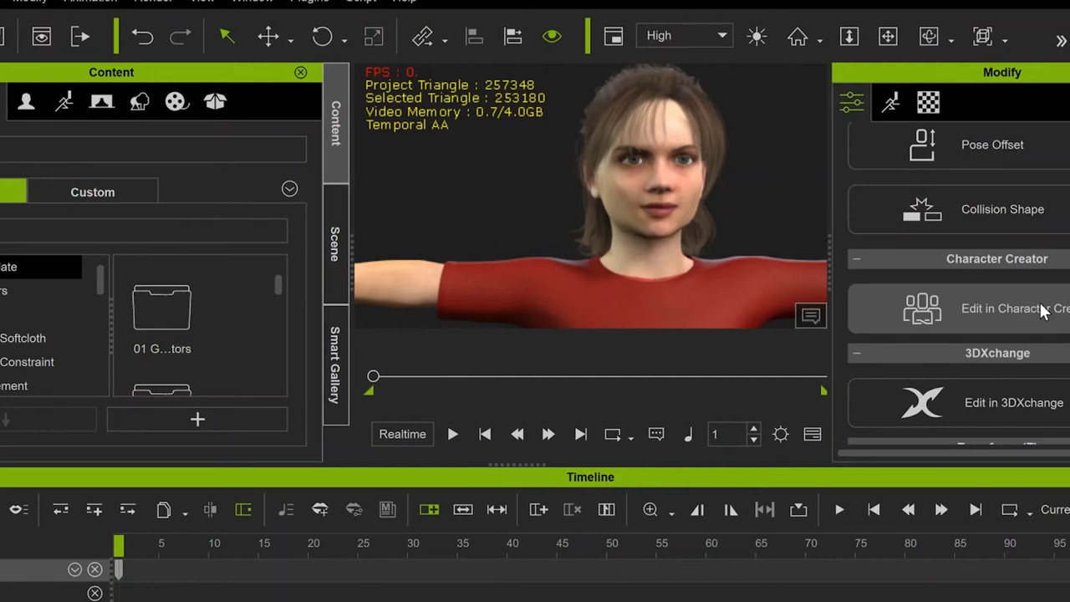
- Send the character to Character Creator as TempAvatar and filter its morphs for 'excitement'
click(999, 322)
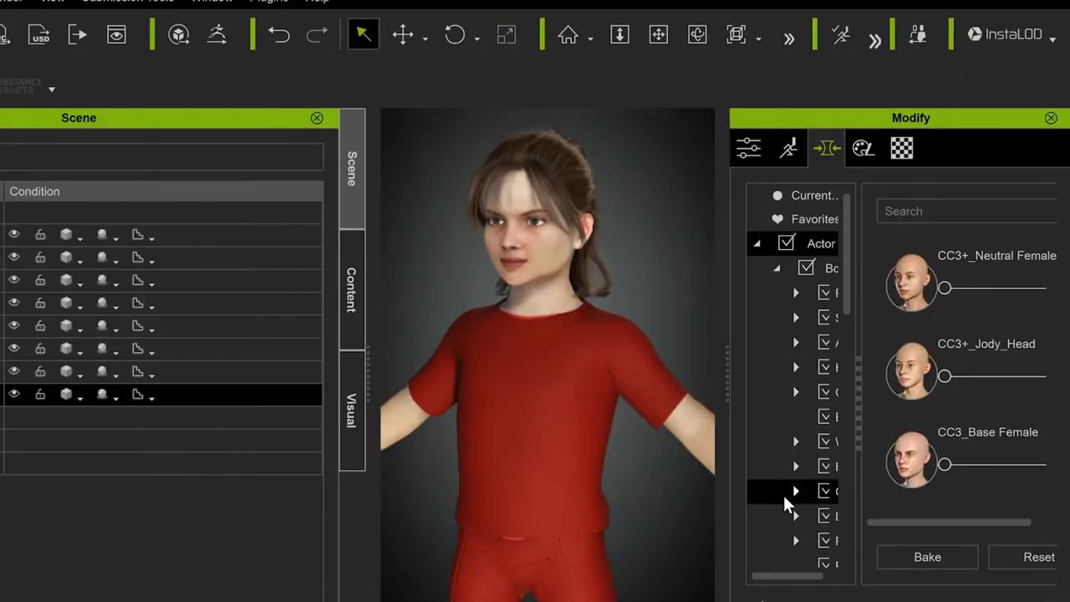
click(789, 149)
click(824, 148)
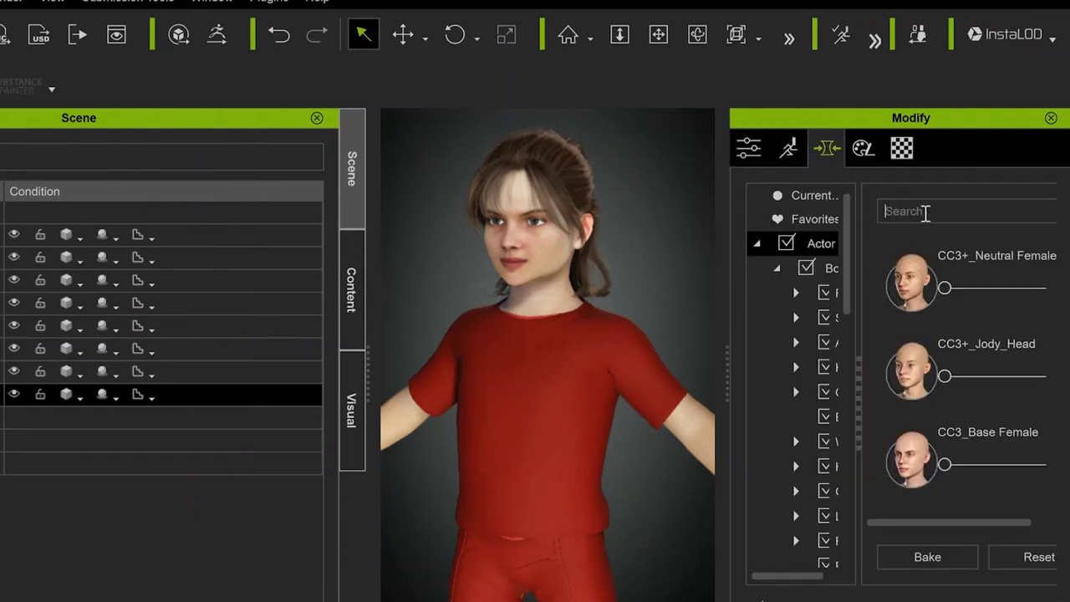
right_click(939, 211)
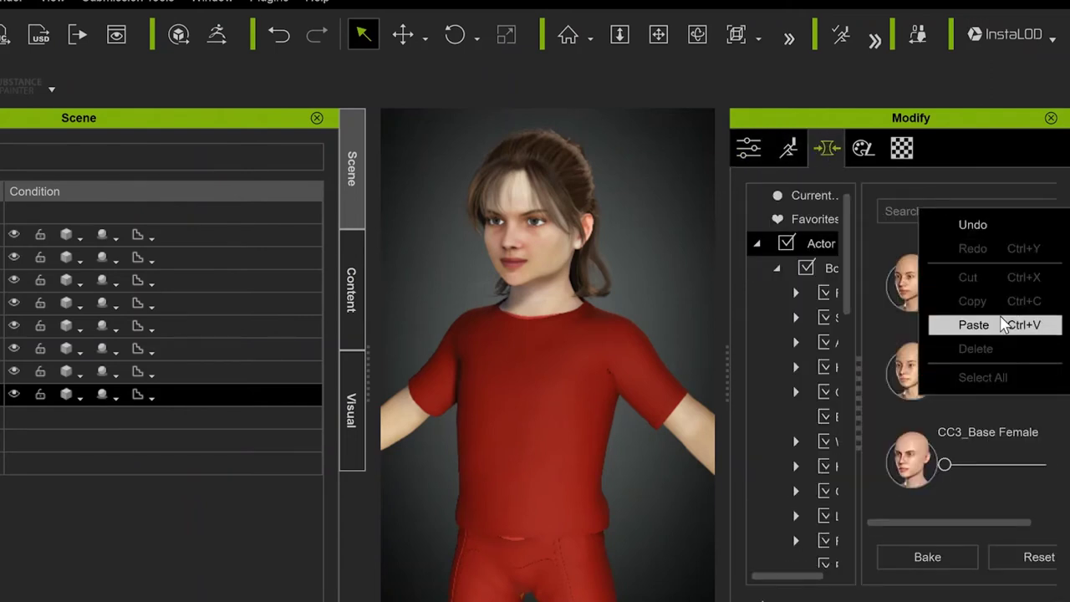
click(999, 323)
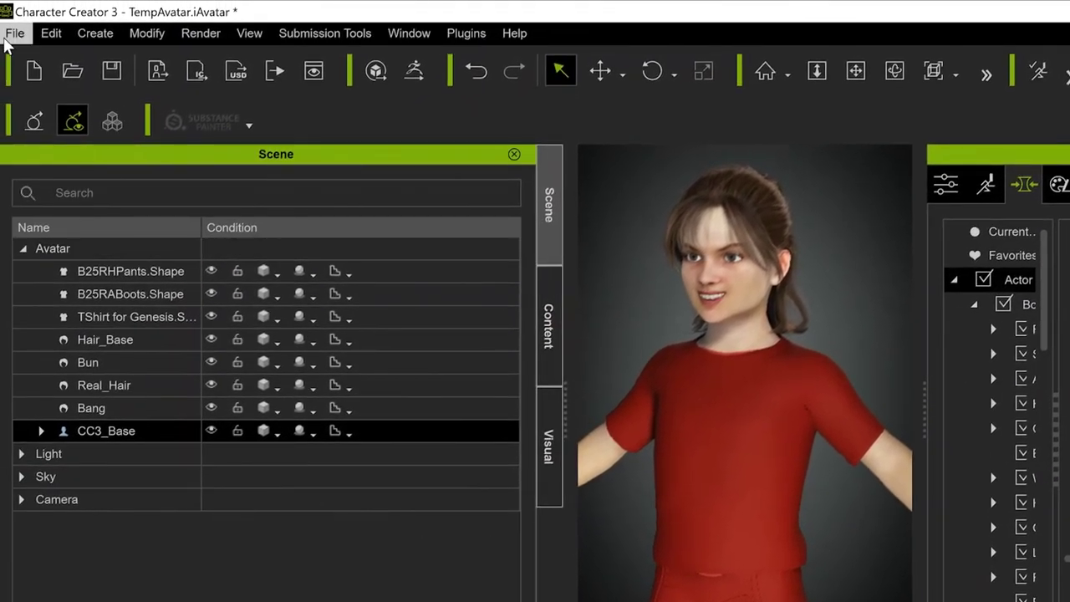
click(10, 35)
- Export the smiling character as the iAvatar file 'tiny jedi excitemed'
mouse_move(114, 222)
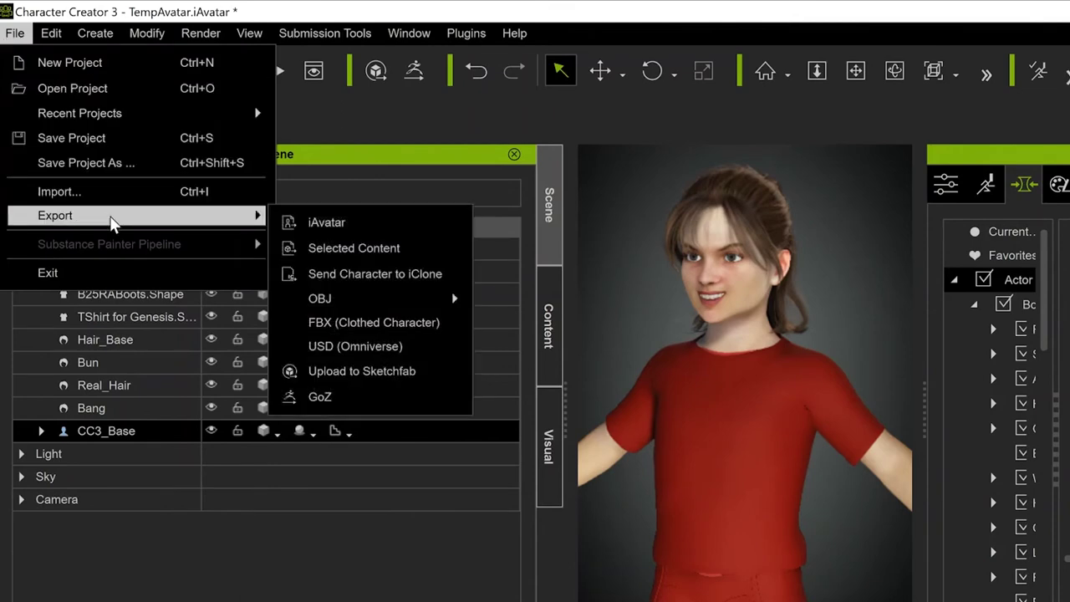
click(363, 223)
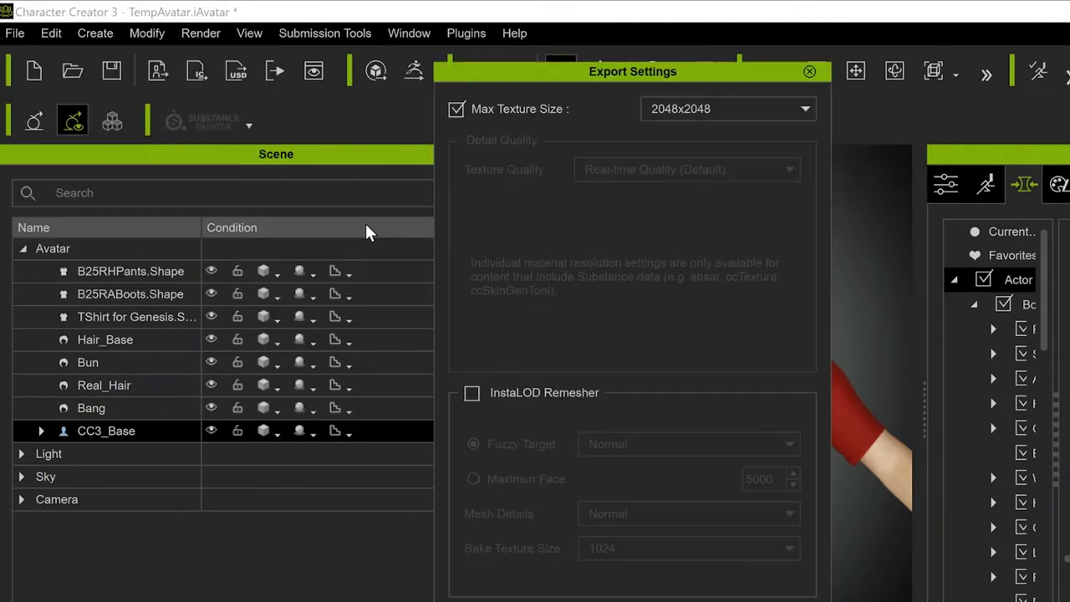
click(568, 596)
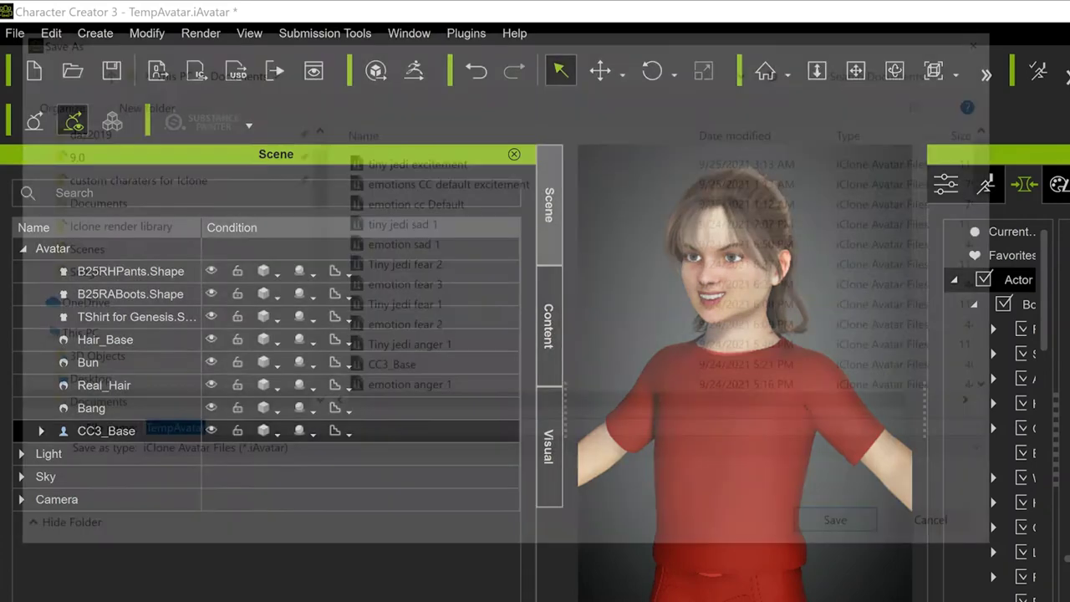
text(tiny jedi excit)
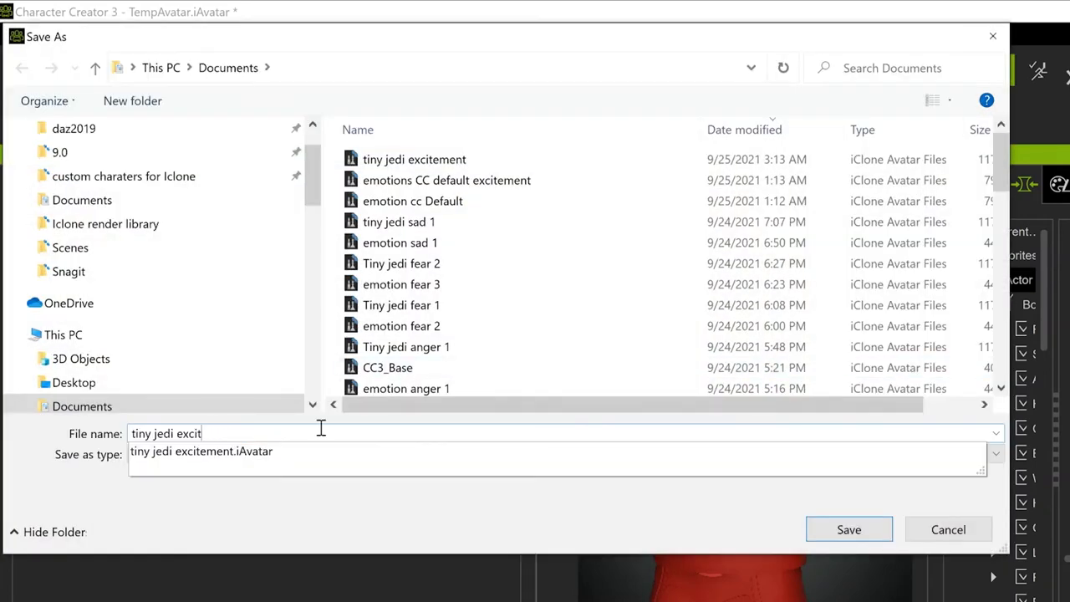
text(emed)
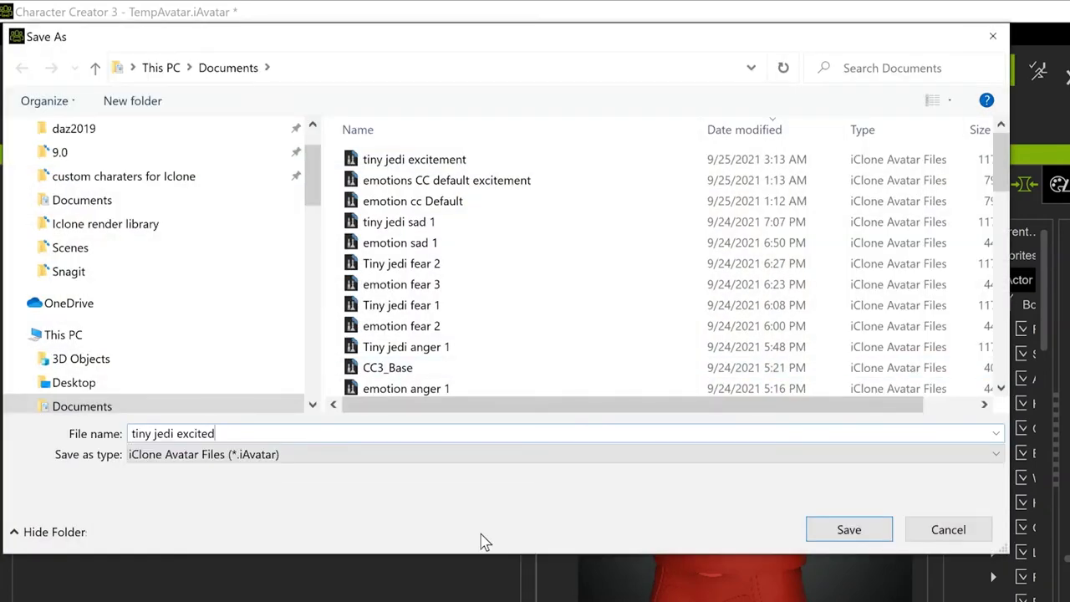
click(823, 533)
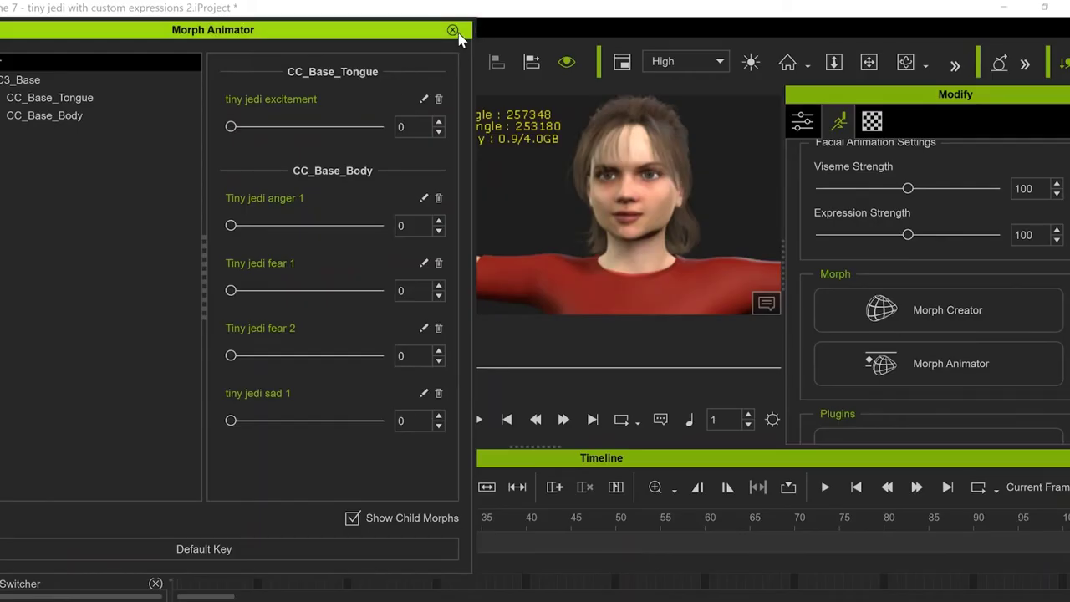
click(451, 29)
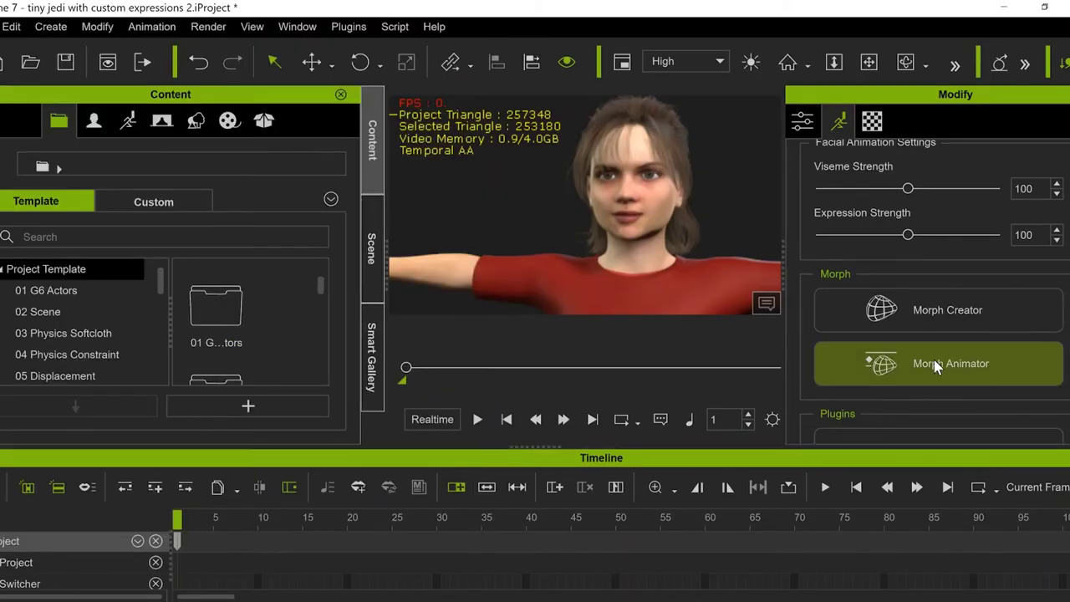
- In Morph Creator, delete the existing tiny jedi excitement tongue morph
click(935, 315)
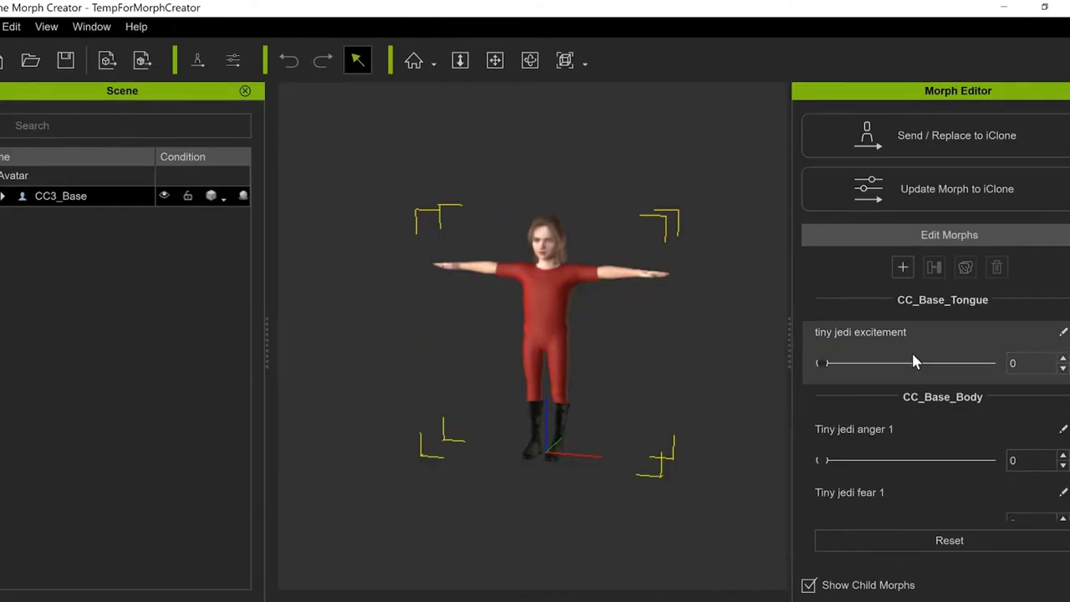
click(912, 350)
click(997, 268)
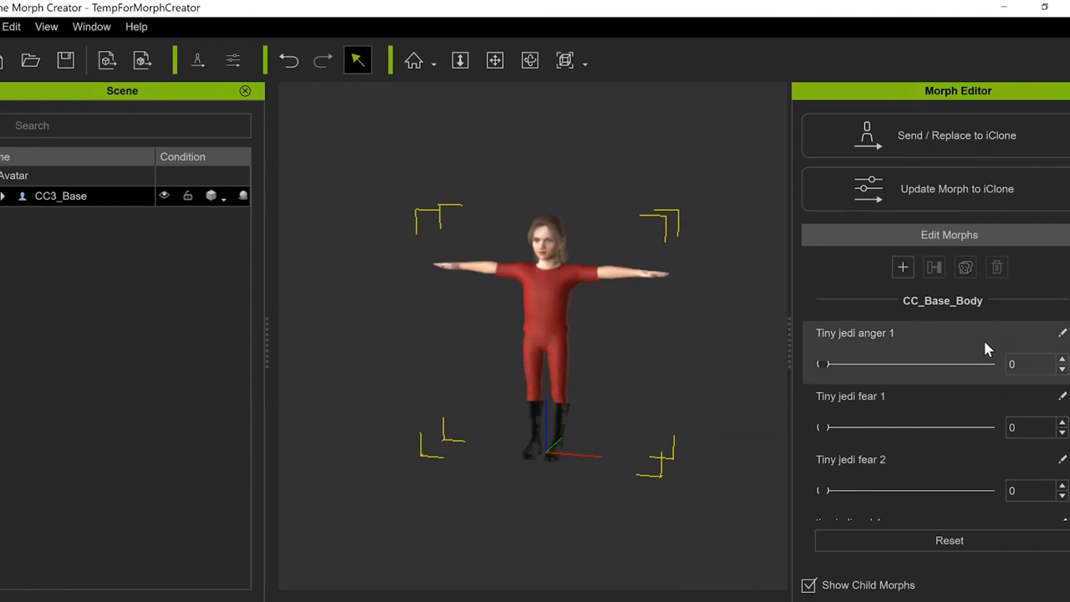
- Add a morph from the saved 'tiny jedi excitement' iAvatar file
scroll(951, 421, down, 2)
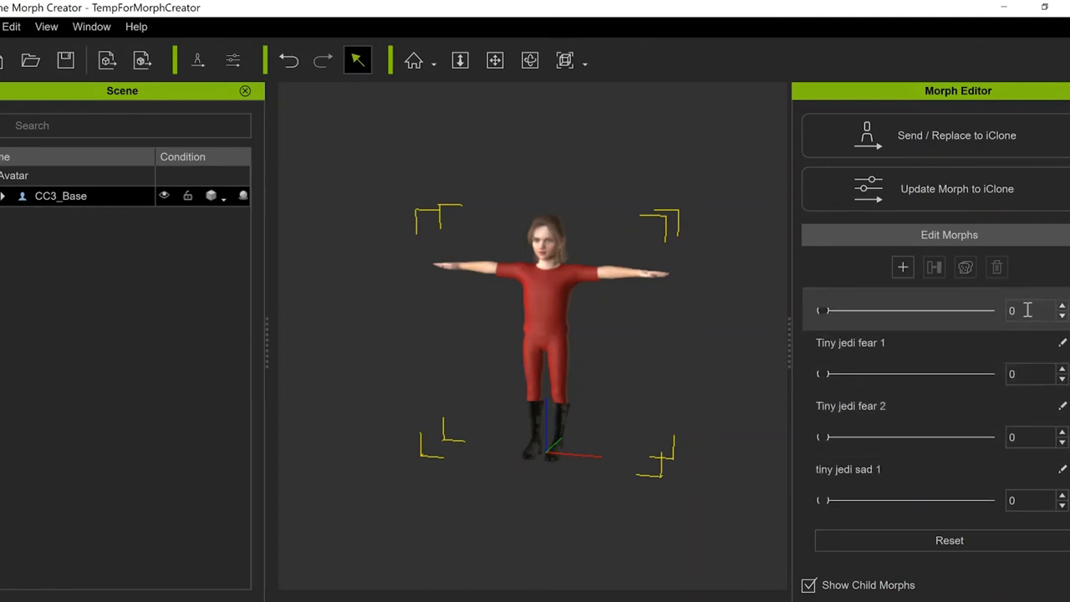
click(902, 267)
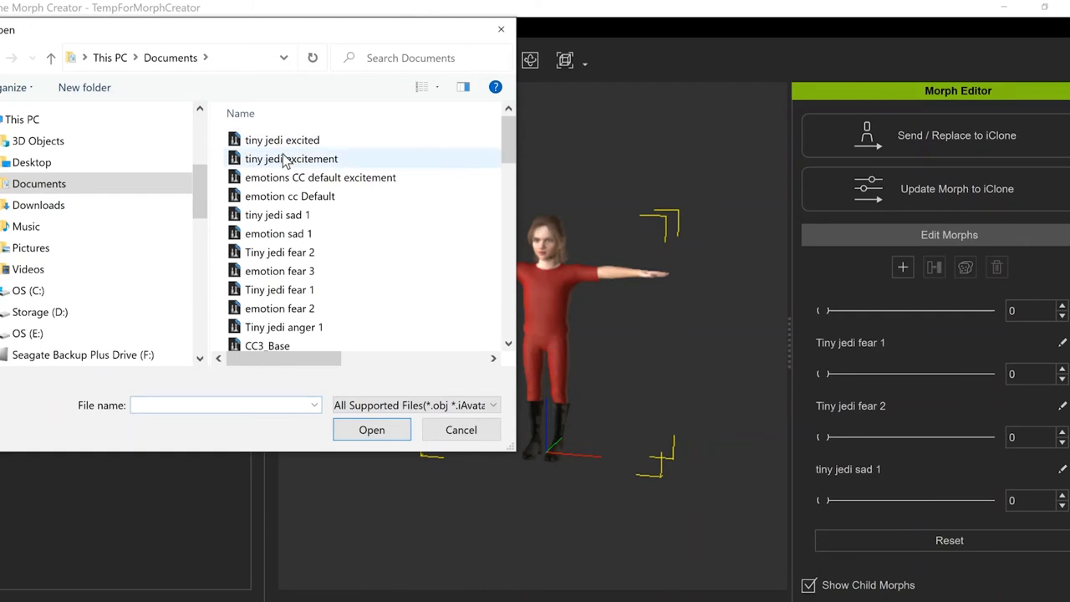
click(282, 160)
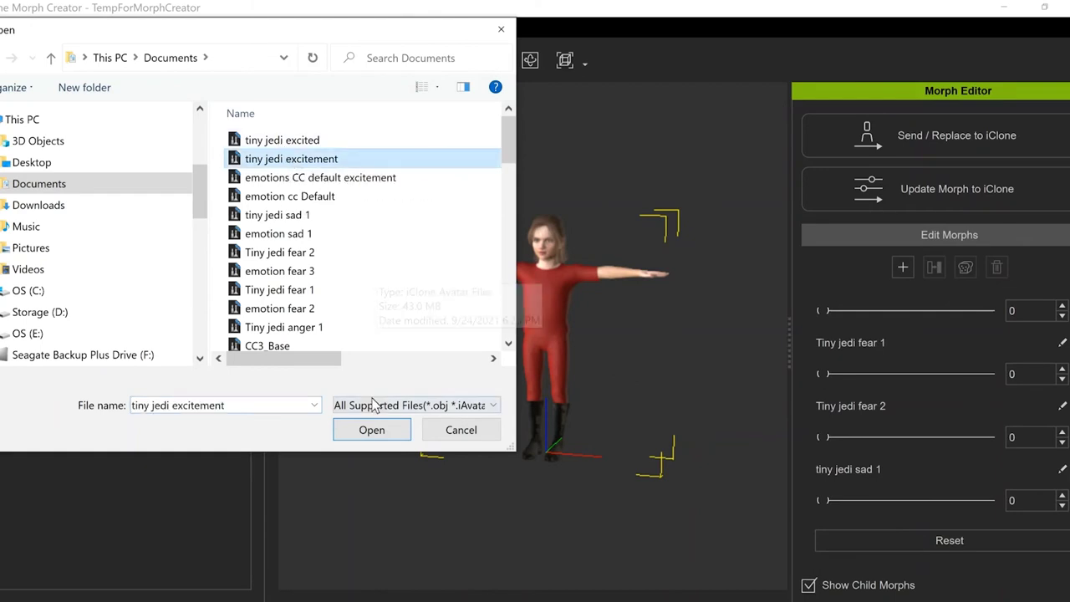
click(367, 430)
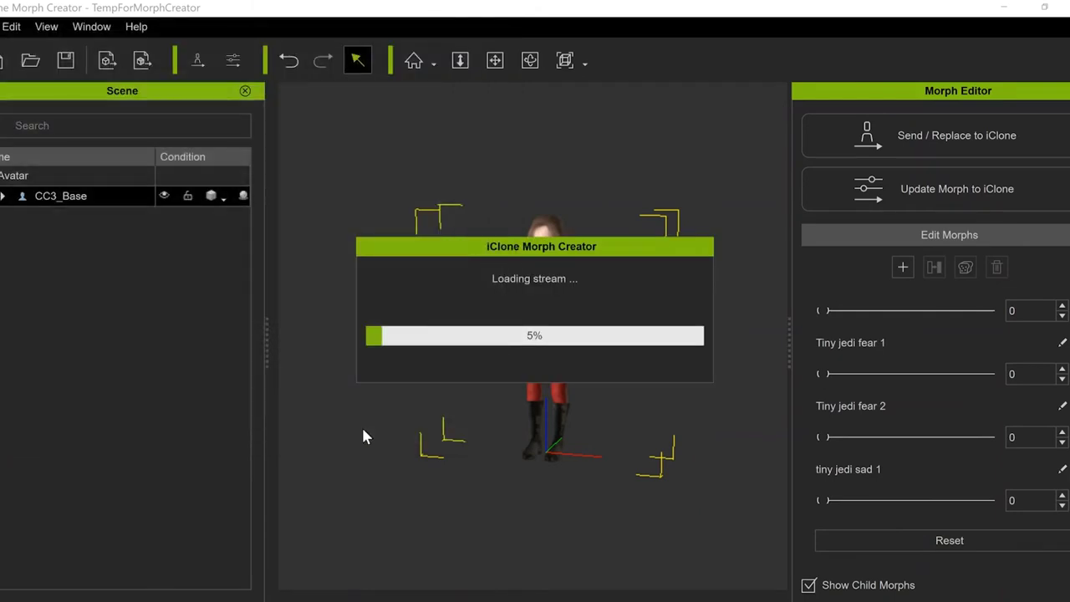
scroll(662, 284, up, 5)
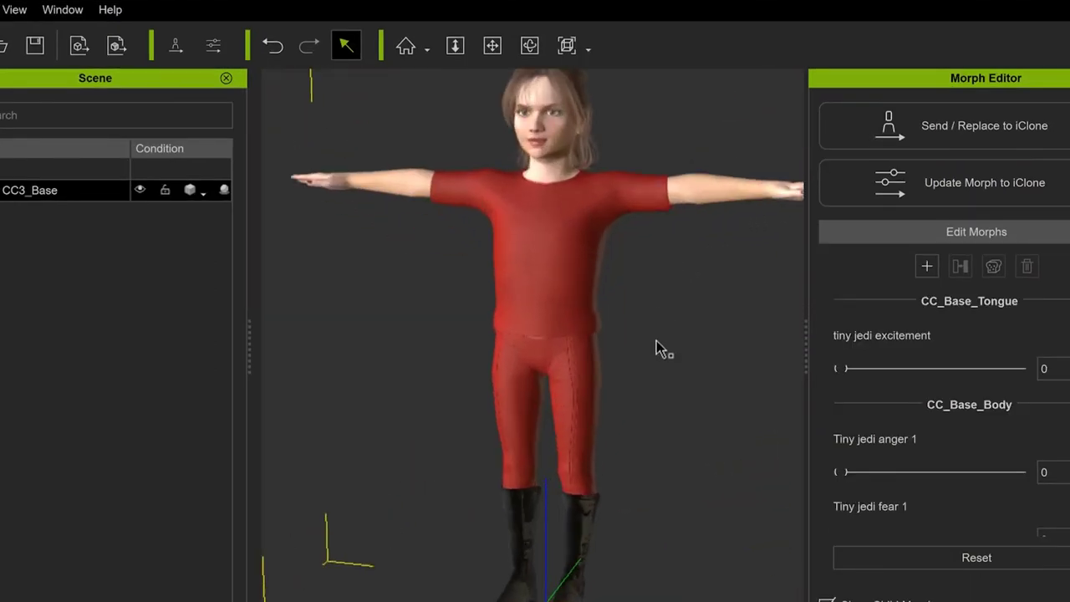
- Frame the character's head and preview the tiny jedi excitement morph on her face
key(w)
drag(611, 253, 618, 507)
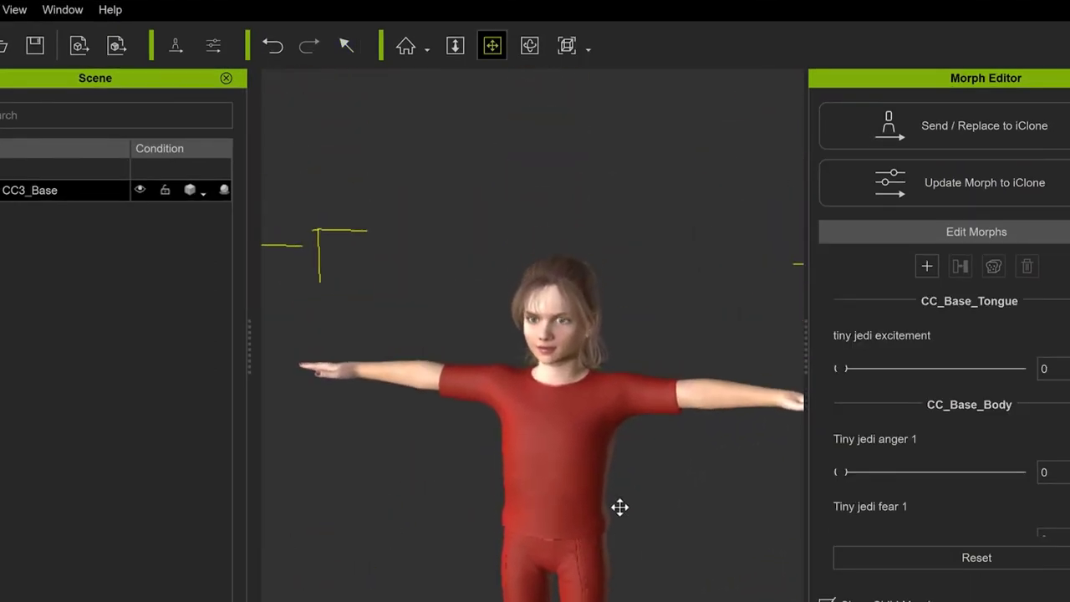
scroll(636, 404, up, 3)
scroll(636, 403, up, 2)
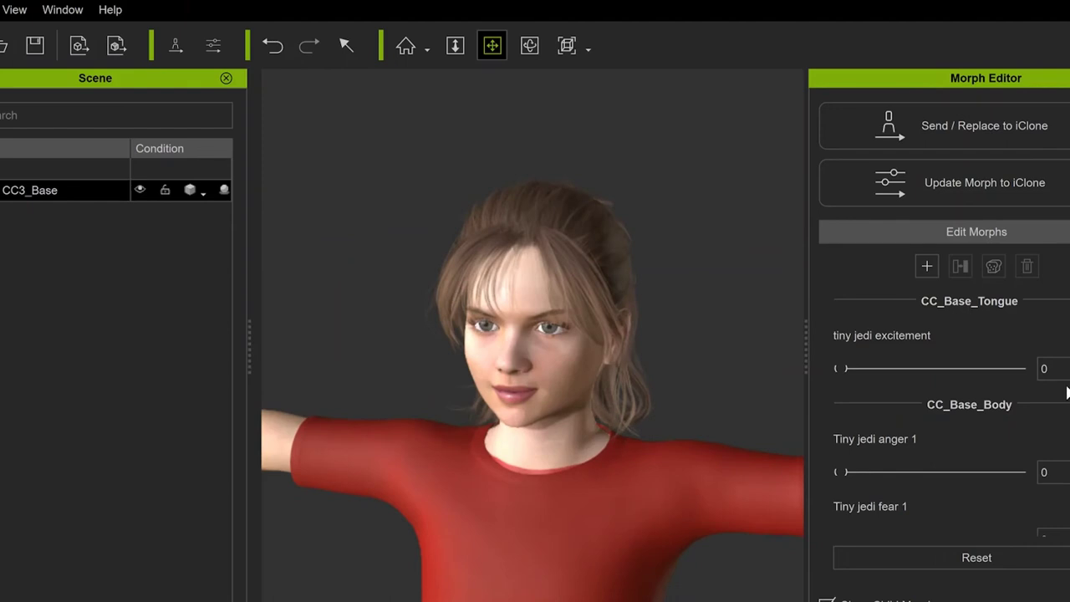
drag(842, 373, 661, 428)
- Delete the CC_Base_Tongue copy, test the body excitement morph, and reset values to zero
click(999, 352)
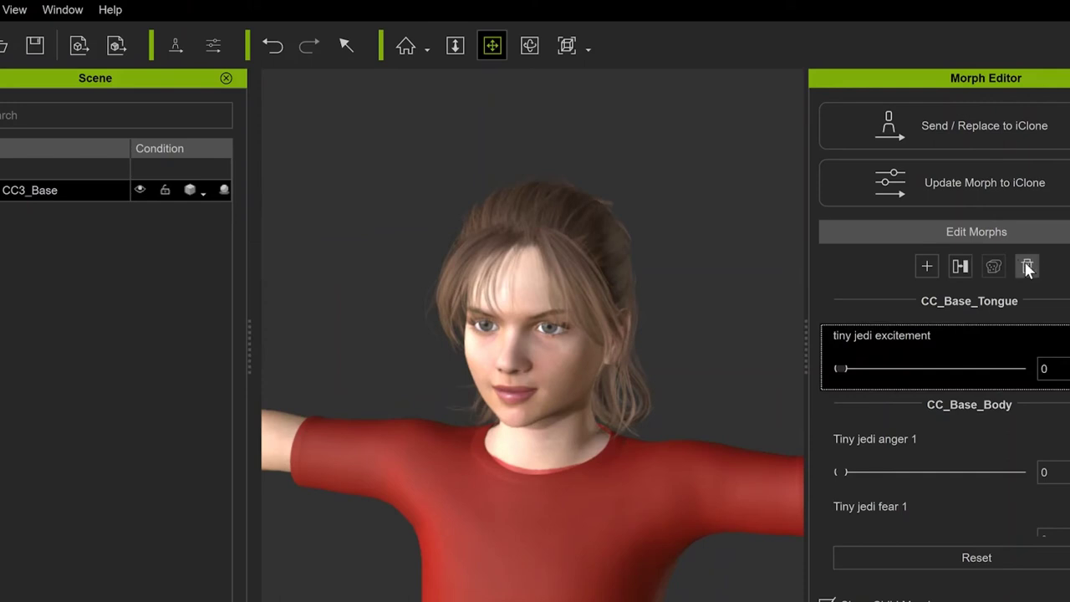
click(1027, 265)
scroll(995, 401, down, 2)
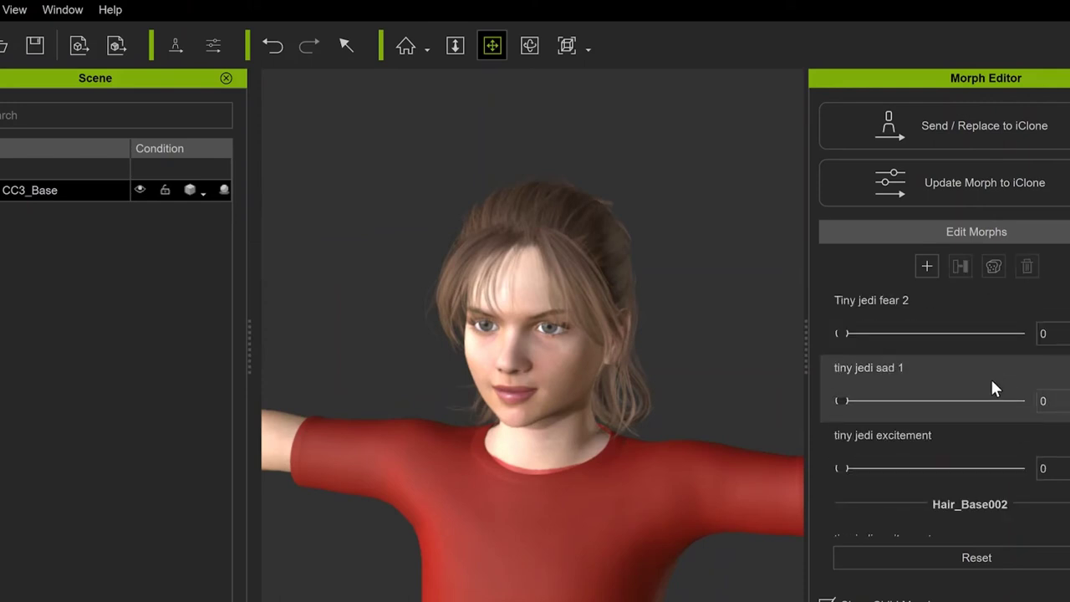
click(997, 465)
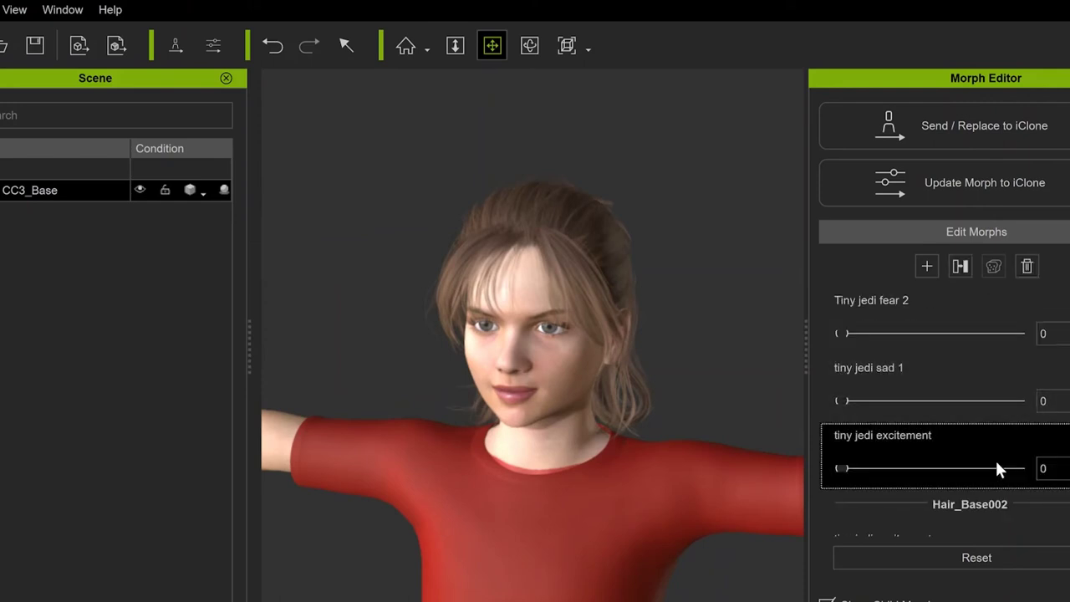
drag(839, 469, 884, 485)
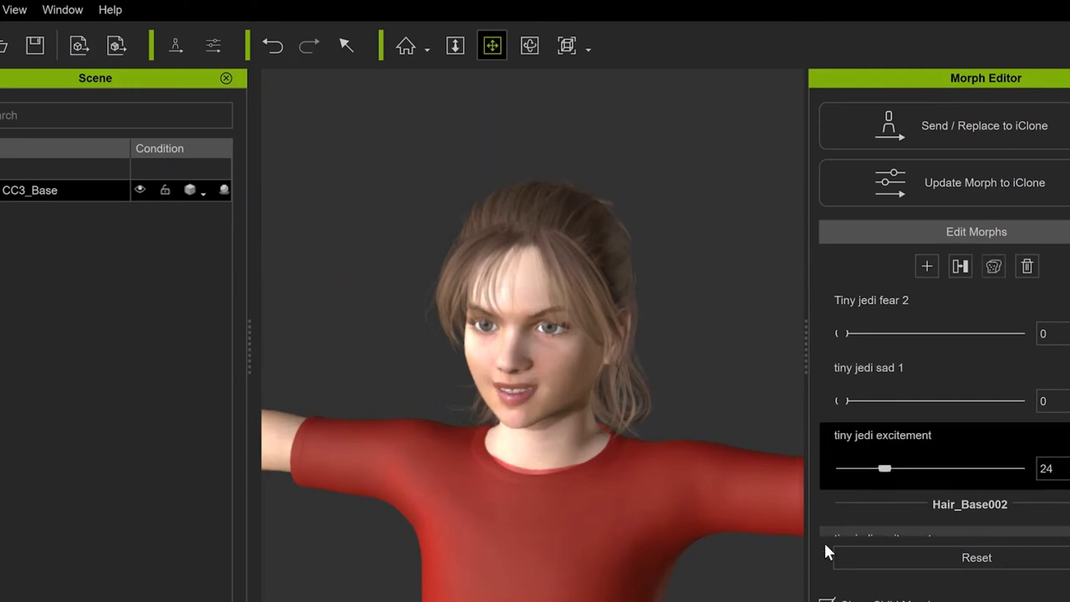
click(1000, 562)
- Delete the Hair_Base002 copy of the morph and send the morphs back to iClone
scroll(953, 372, down, 3)
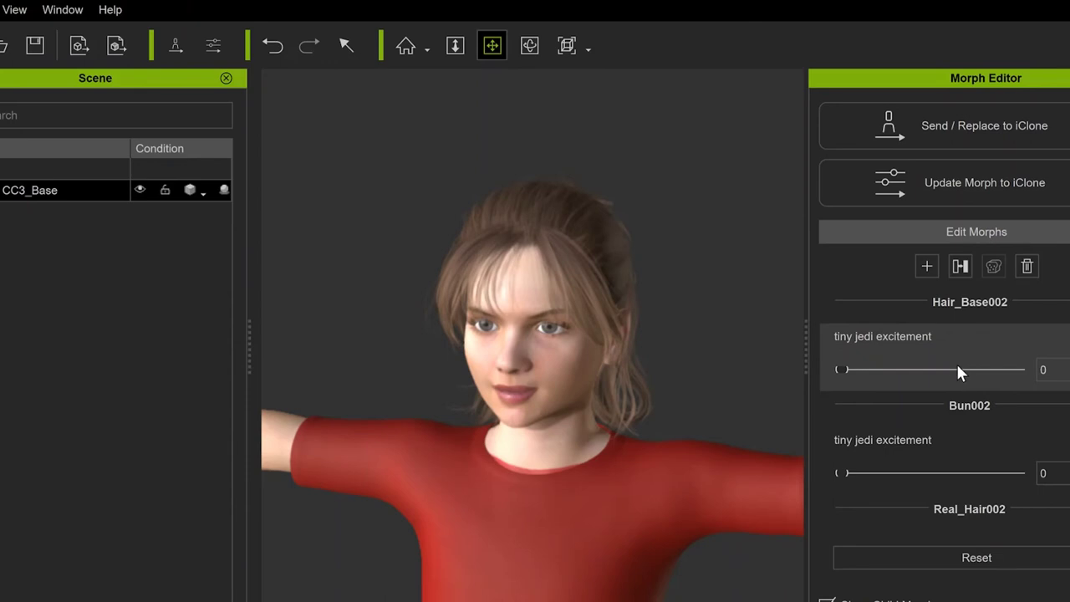
click(949, 361)
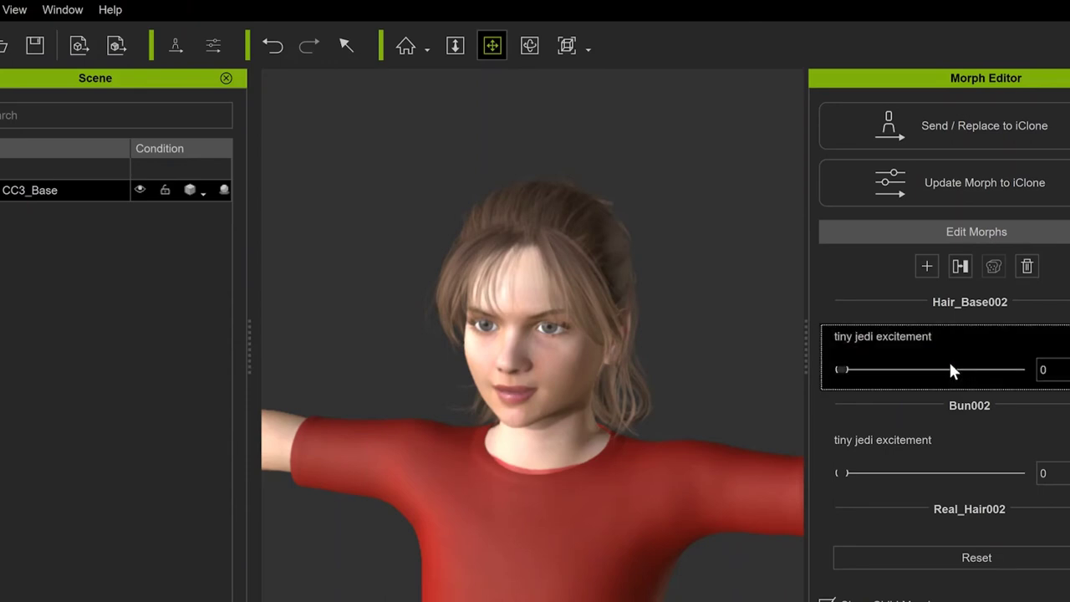
click(1027, 267)
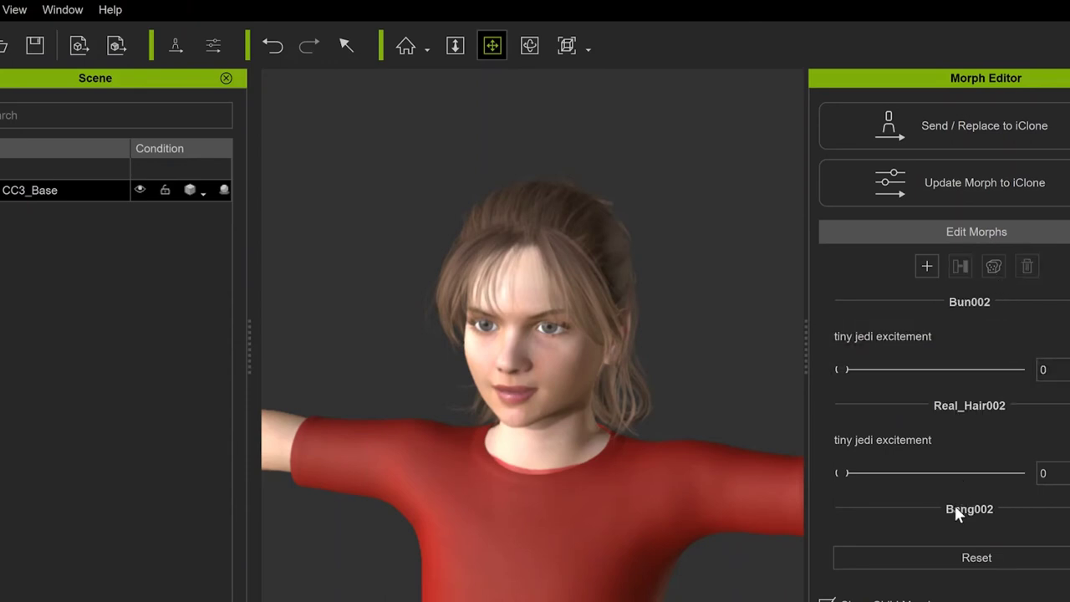
scroll(933, 472, up, 3)
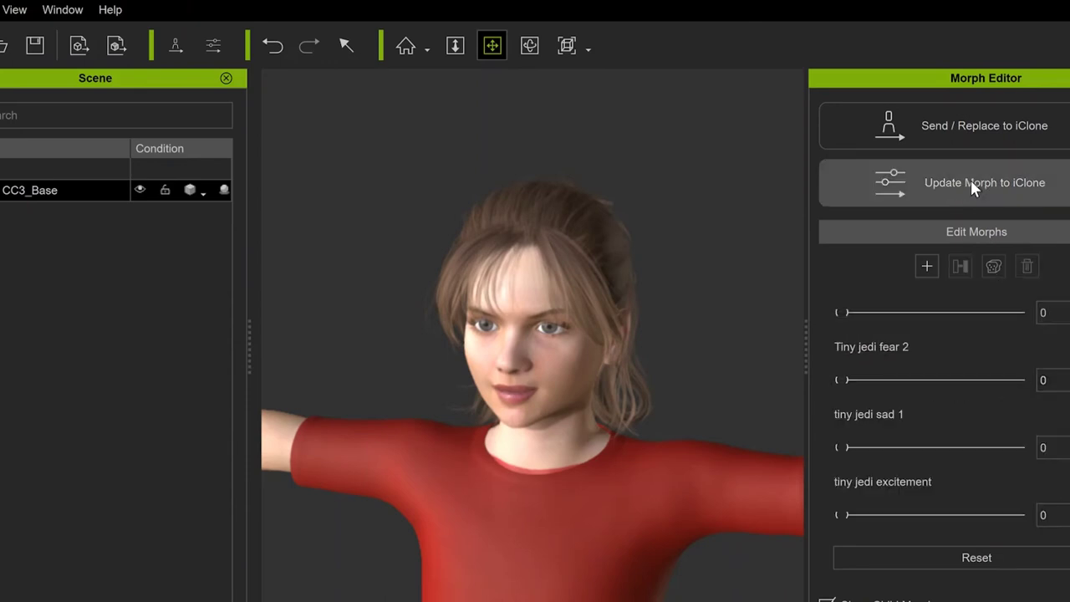
click(967, 122)
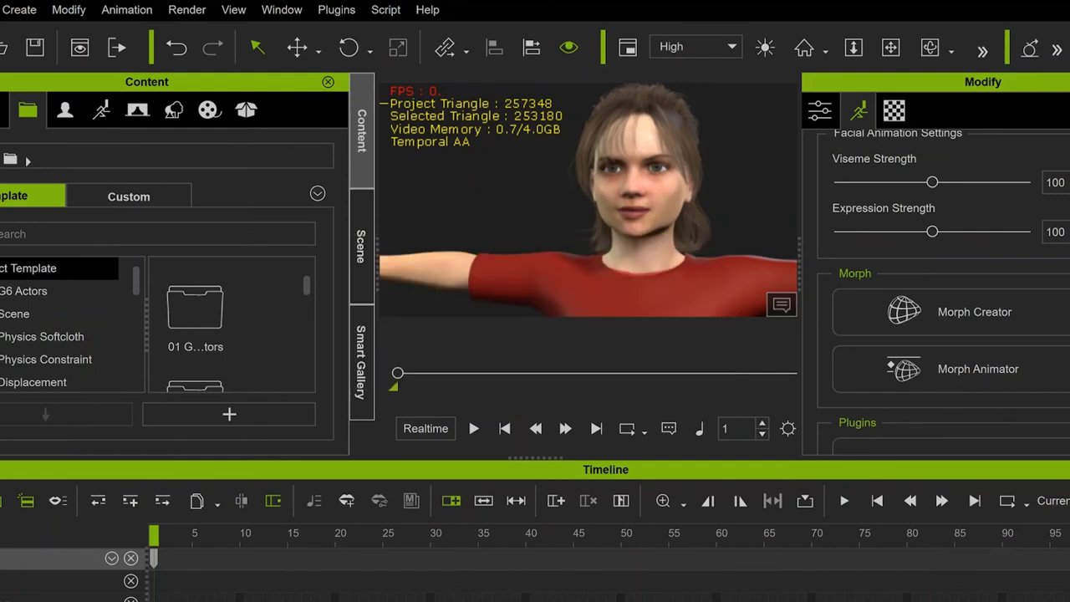
- Open Morph Animator and preview the tiny jedi excitement expression at 100
click(1016, 381)
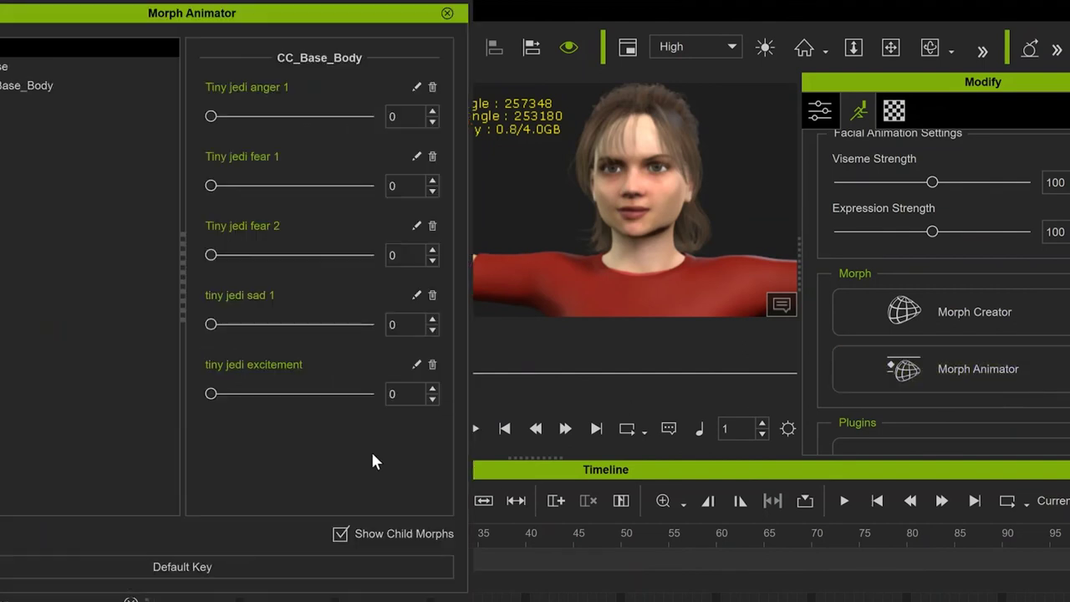
drag(353, 19, 236, 0)
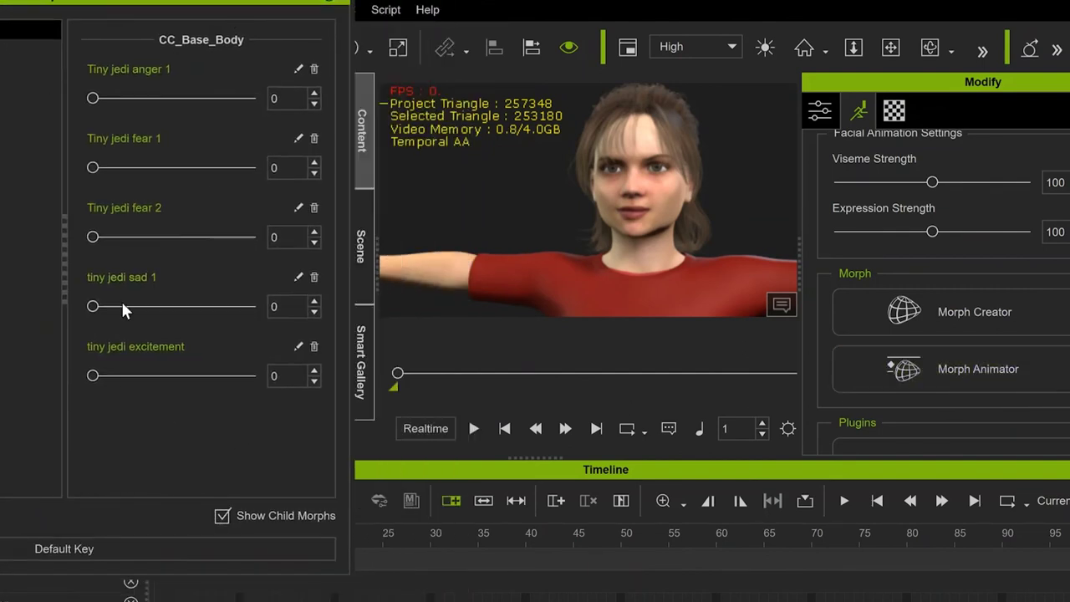
drag(94, 379, 324, 390)
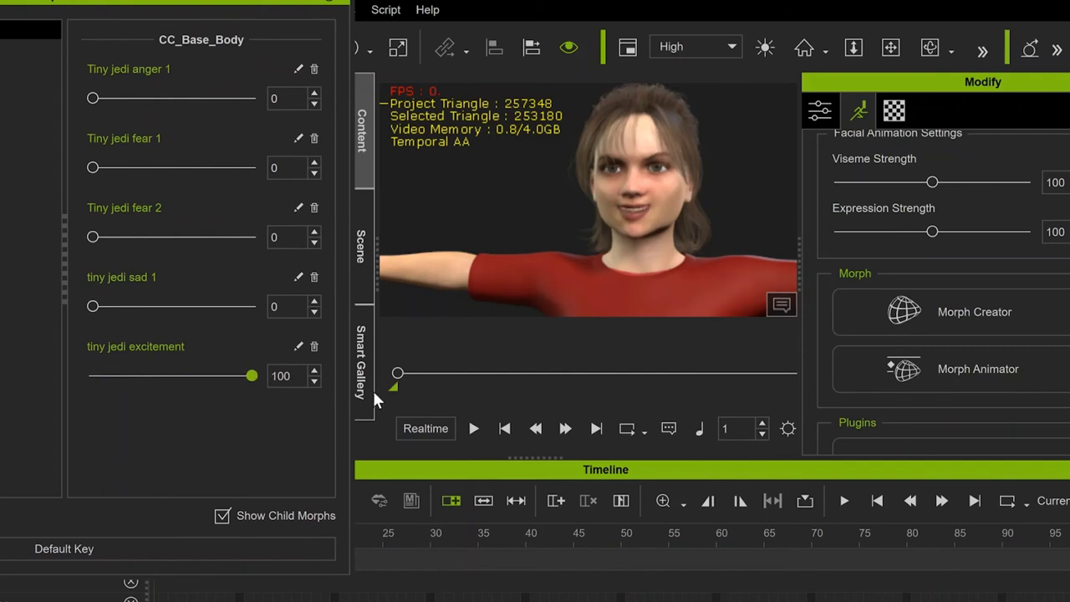
drag(63, 396, 39, 368)
- Preview the tiny jedi sad 1, fear 2, fear 1 and anger 1 expressions, returning anger to 0
drag(94, 307, 64, 292)
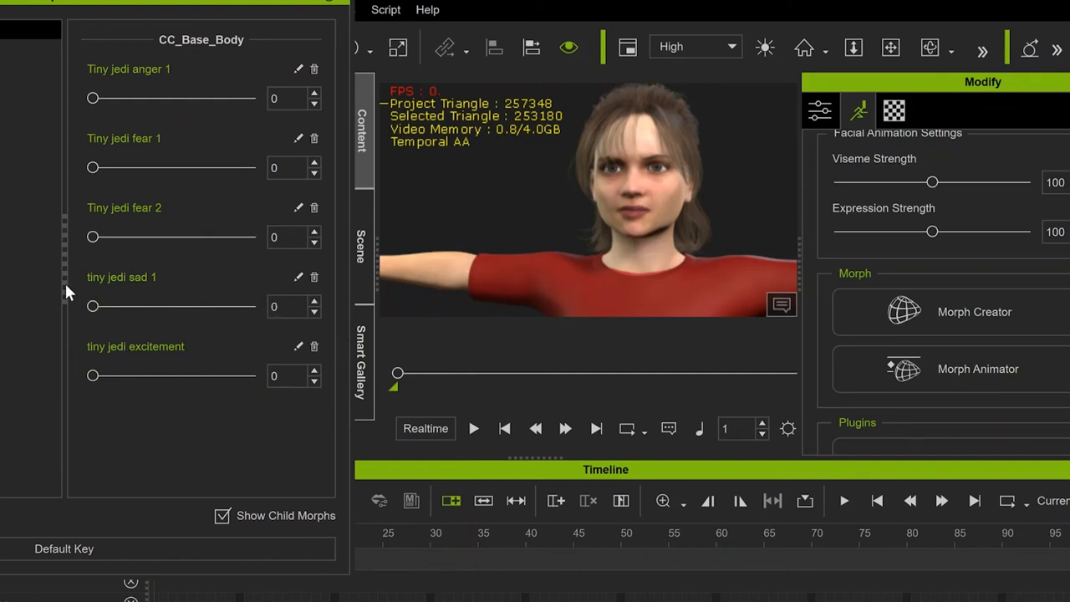
drag(95, 236, 50, 268)
drag(93, 168, 1, 255)
drag(93, 98, 329, 114)
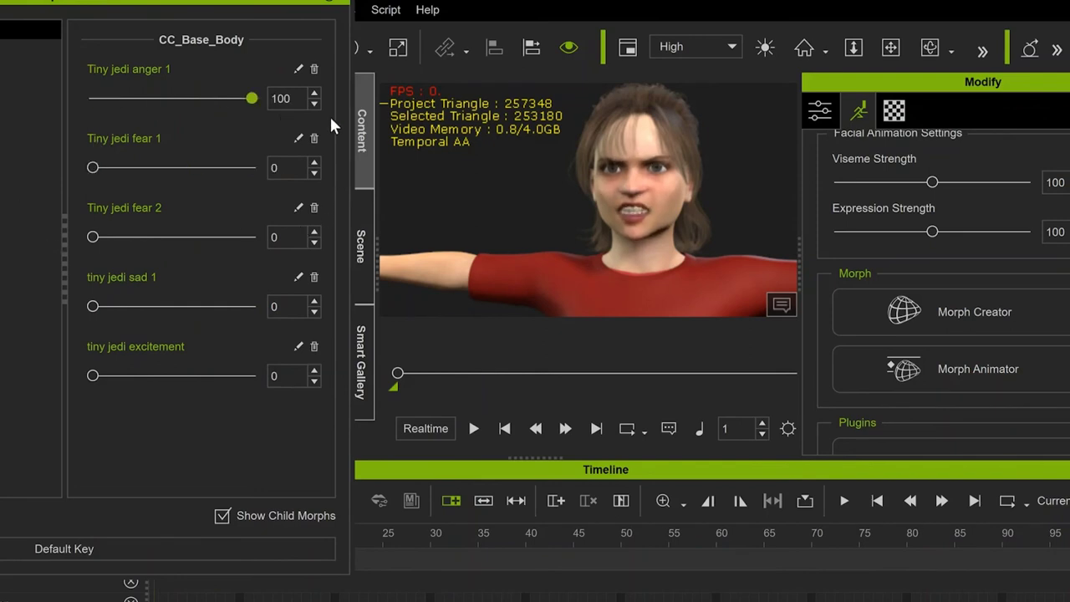
drag(329, 115, 50, 104)
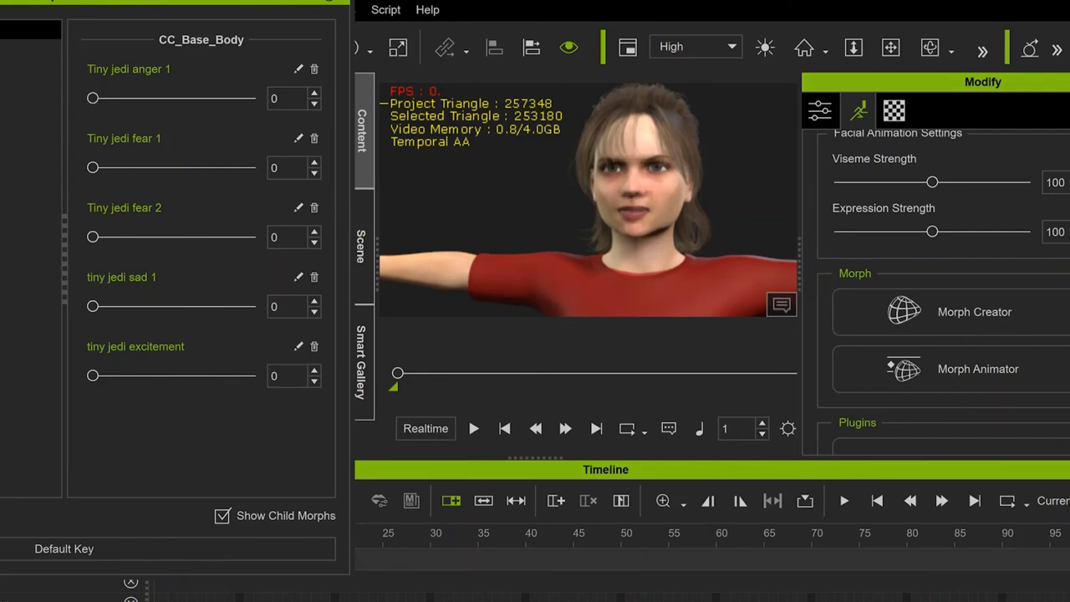